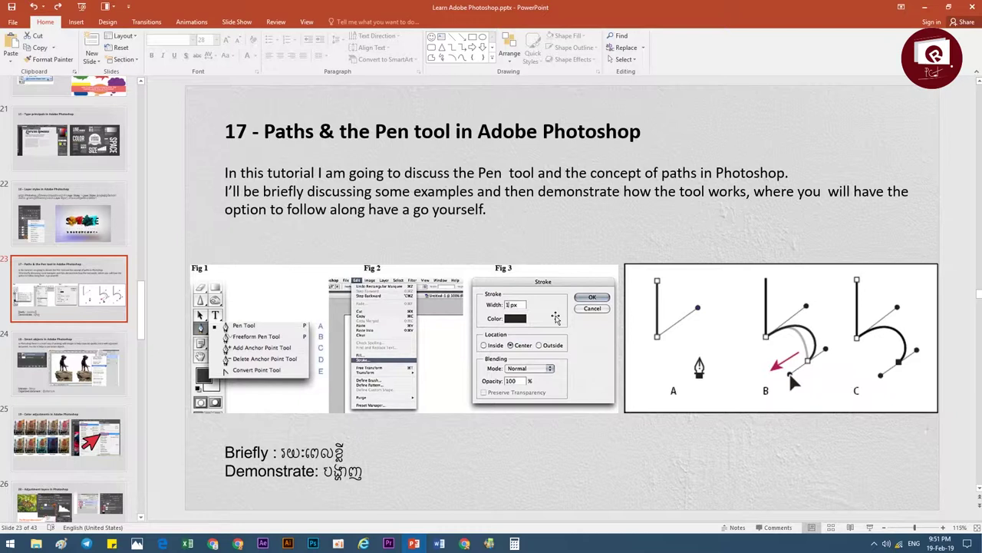
Leave the Paths & Pen tool slide in PowerPoint and switch to the Photoshop window.
left_click(318, 545)
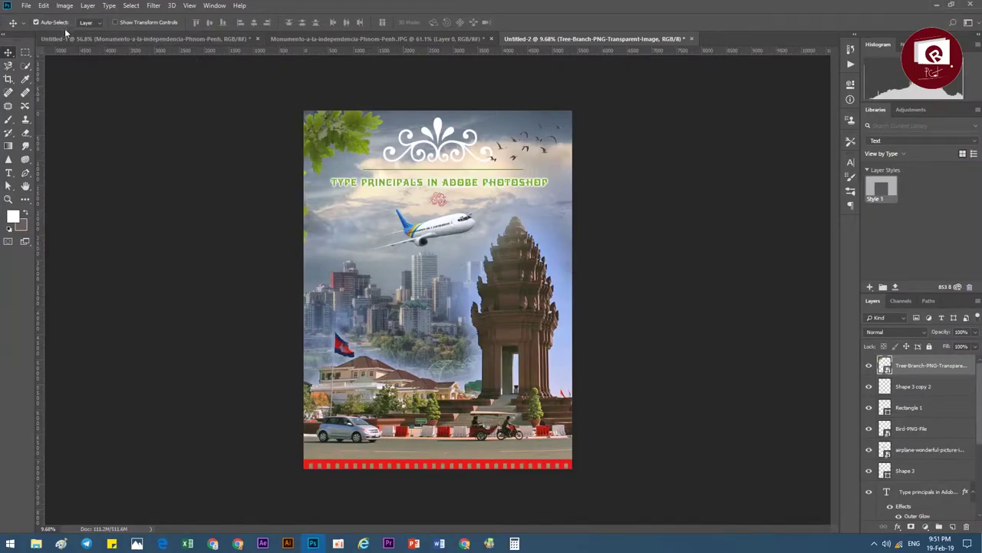
Create a new Photoshop document in RGB Color mode.
left_click(26, 5)
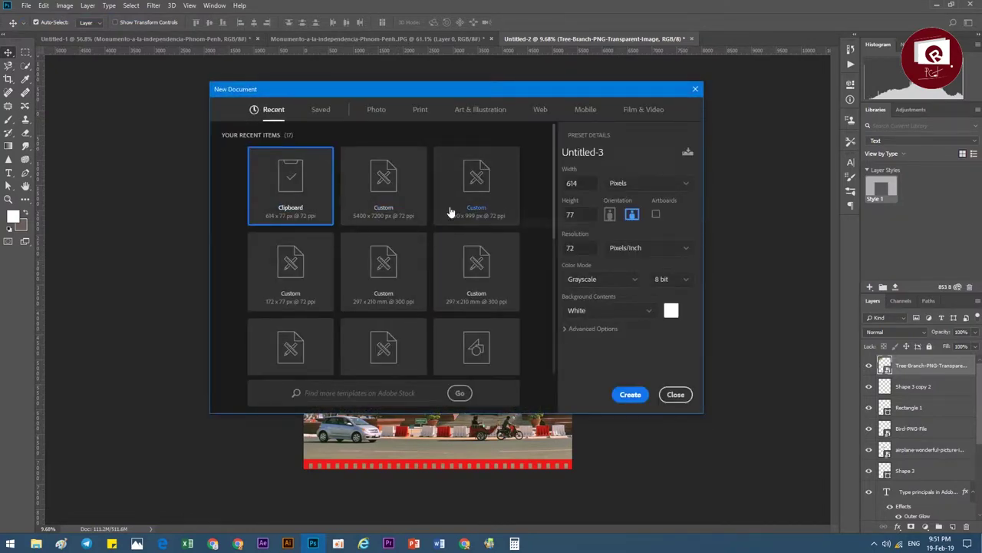
scroll(380, 288, "down", 3)
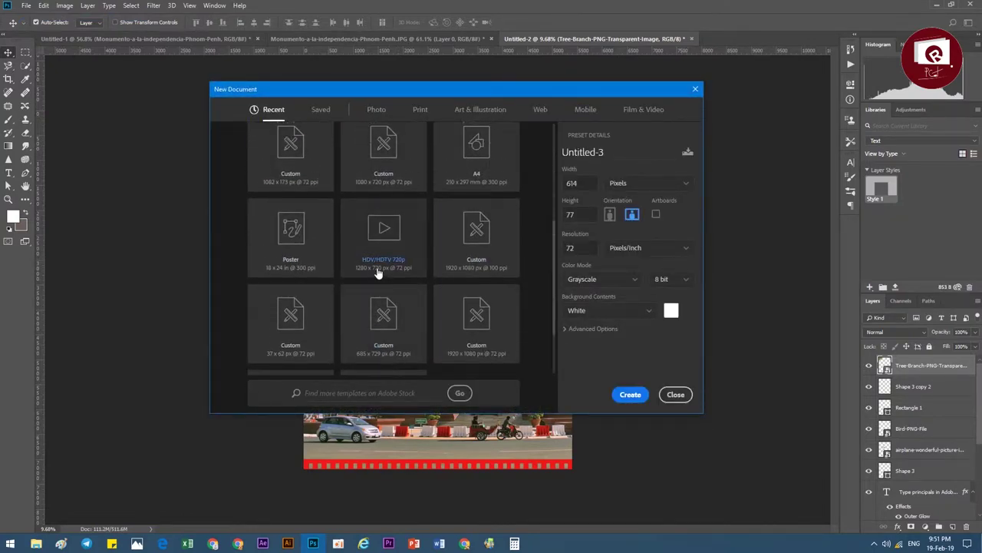
scroll(378, 274, "up", 3)
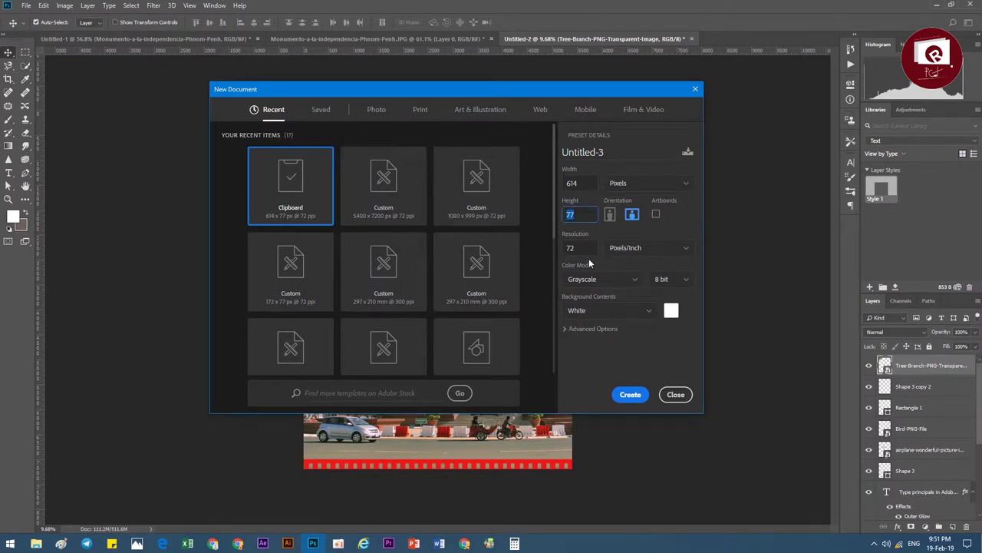
left_click(605, 280)
left_click(595, 331)
left_click(627, 396)
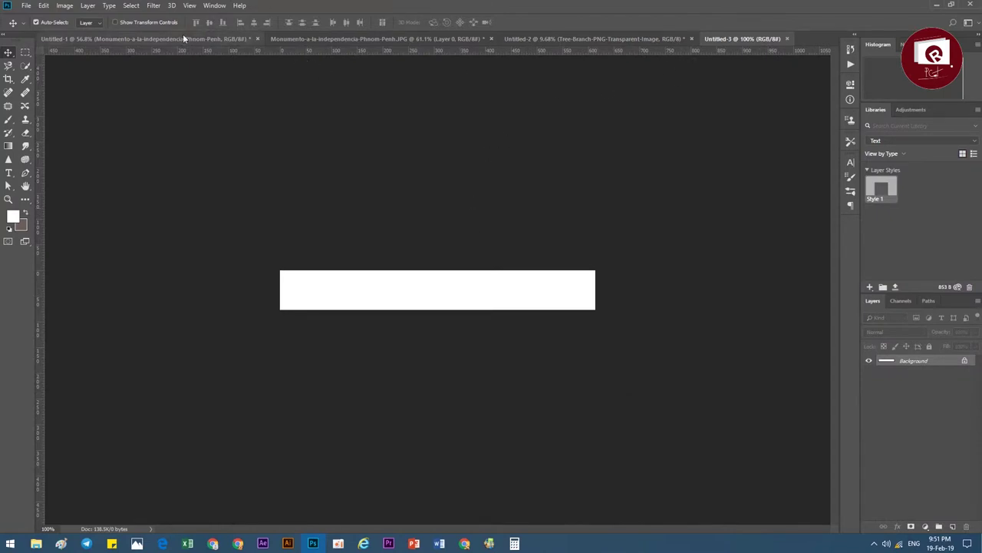
Crop-extend the canvas upward into a tall page and fill it with white.
left_click(13, 80)
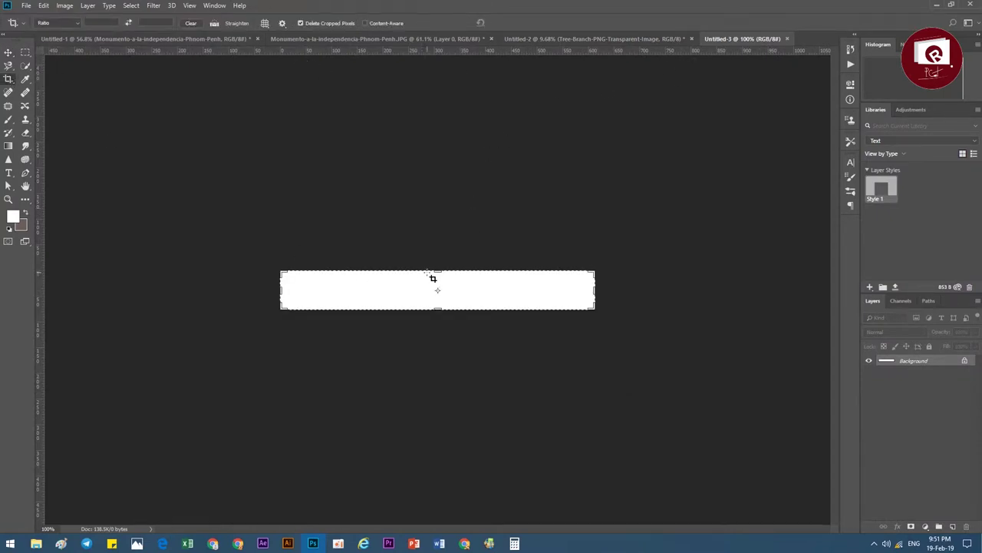
left_click_drag(445, 272, 445, 110)
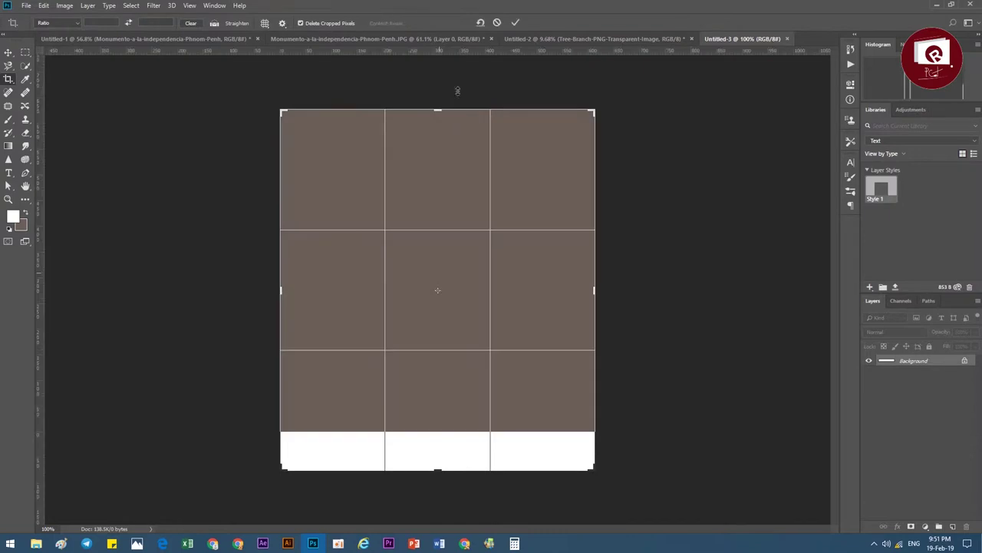
left_click(514, 25)
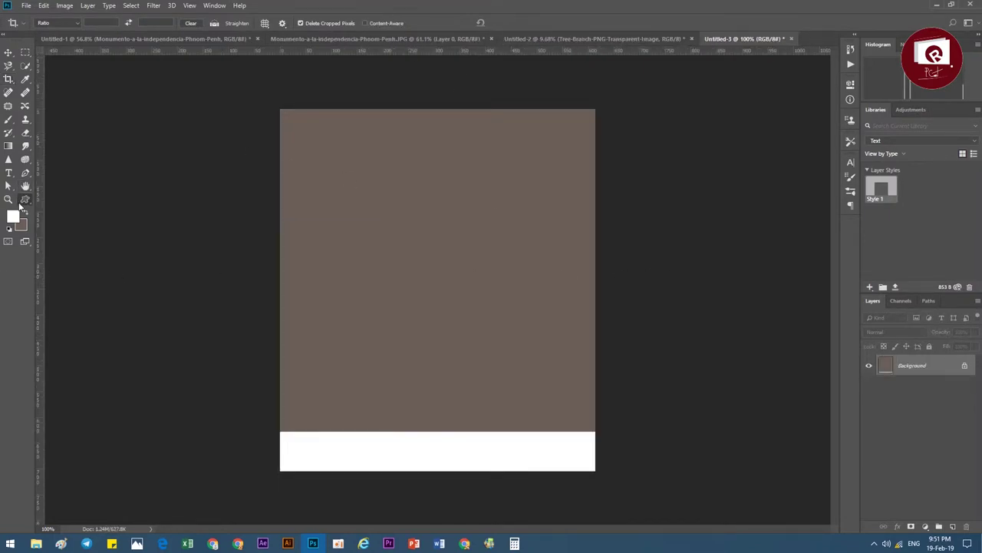
left_click(21, 203)
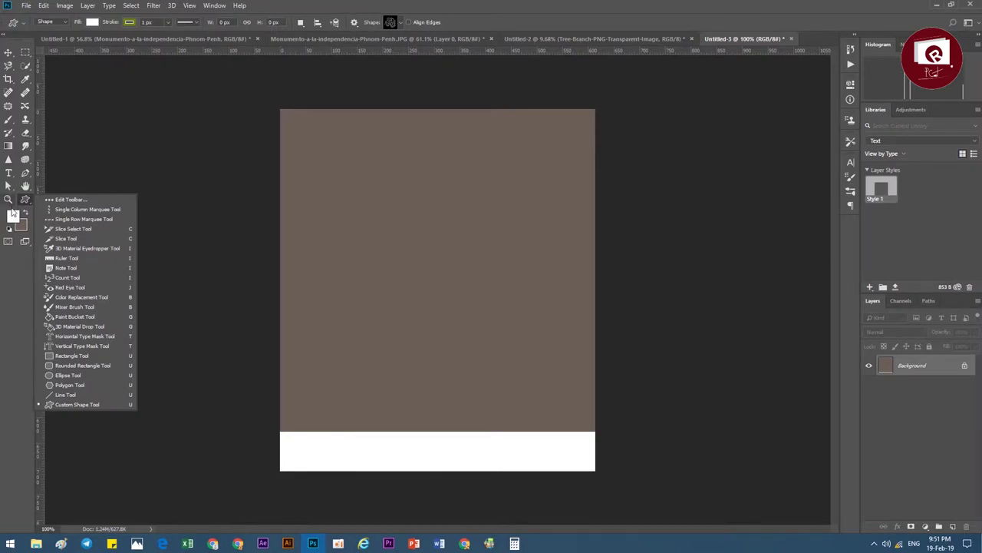
left_click(12, 216)
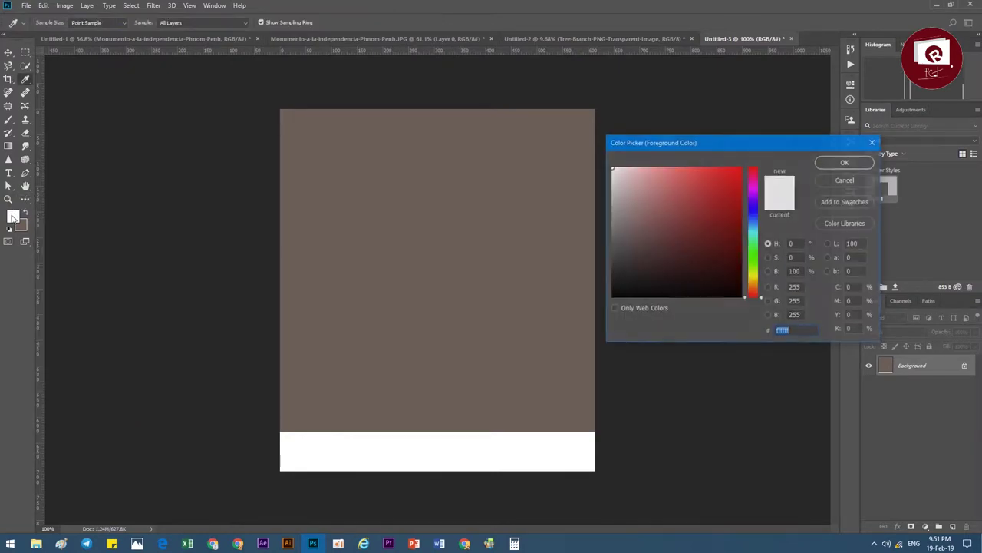
left_click(835, 162)
key("alt+BackSpace")
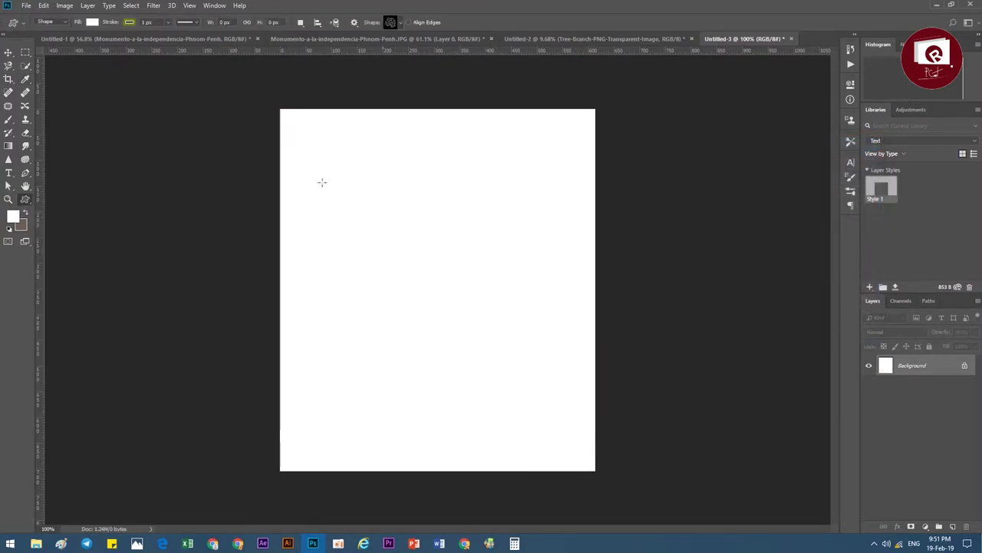
left_click(7, 52)
scroll(520, 279, "down", 2)
scroll(480, 288, "up", 2)
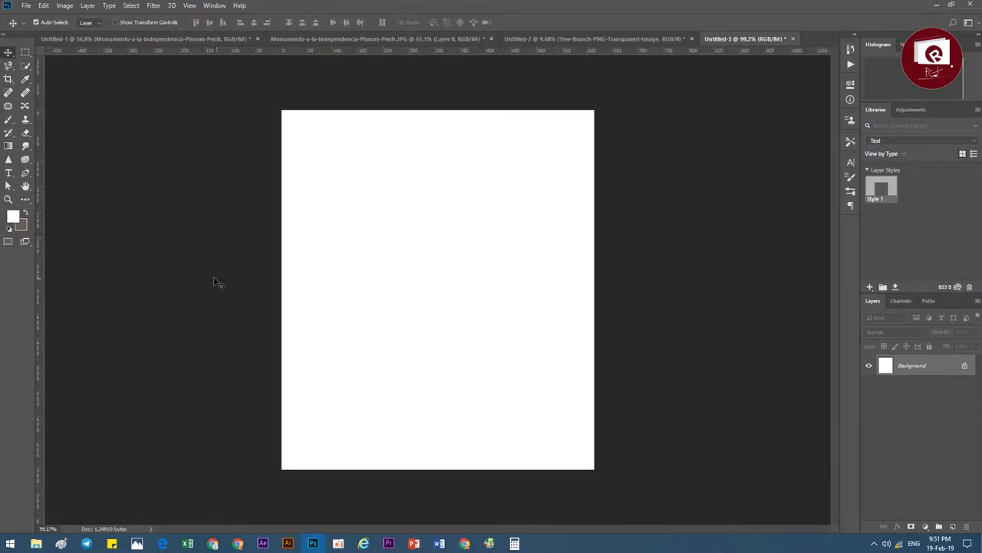
Select the standard Pen Tool and draw a practice curved path, then undo it.
left_click(24, 161)
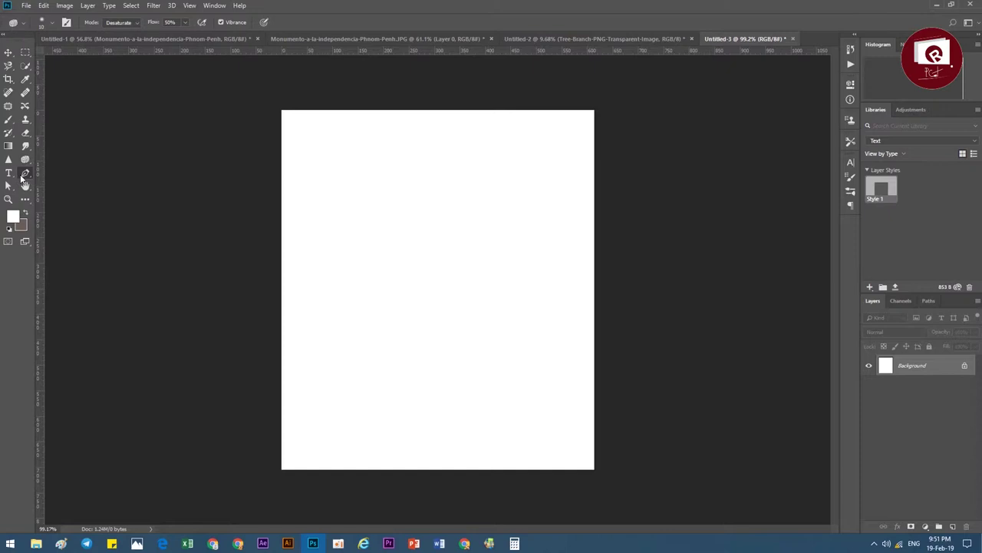
left_click(23, 174)
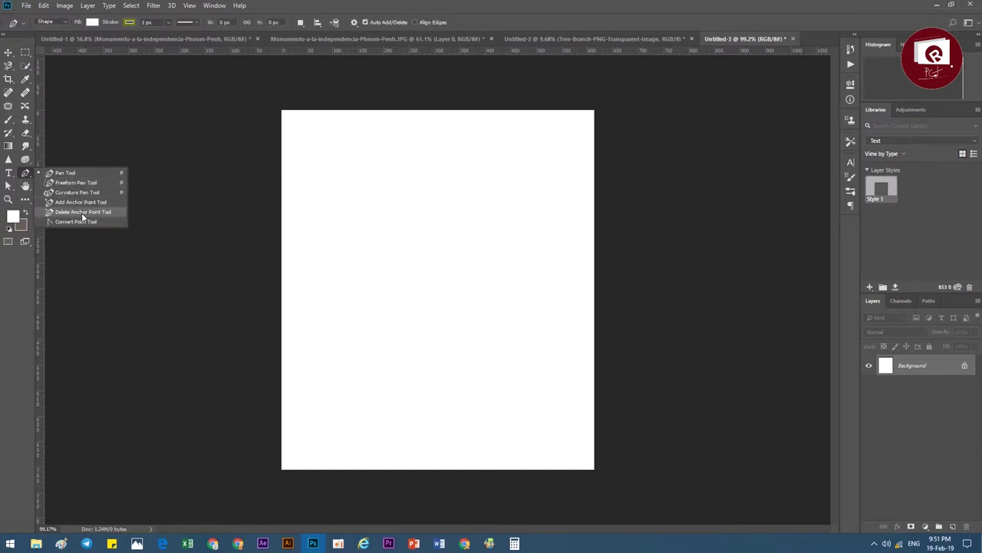
left_click(74, 171)
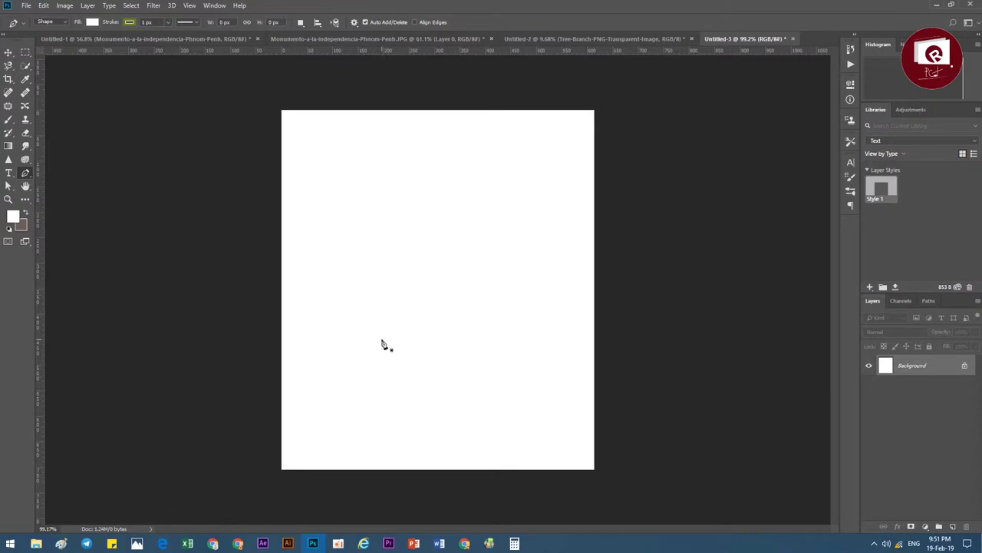
left_click(382, 323)
left_click_drag(380, 266, 425, 248)
left_click_drag(416, 199, 444, 211)
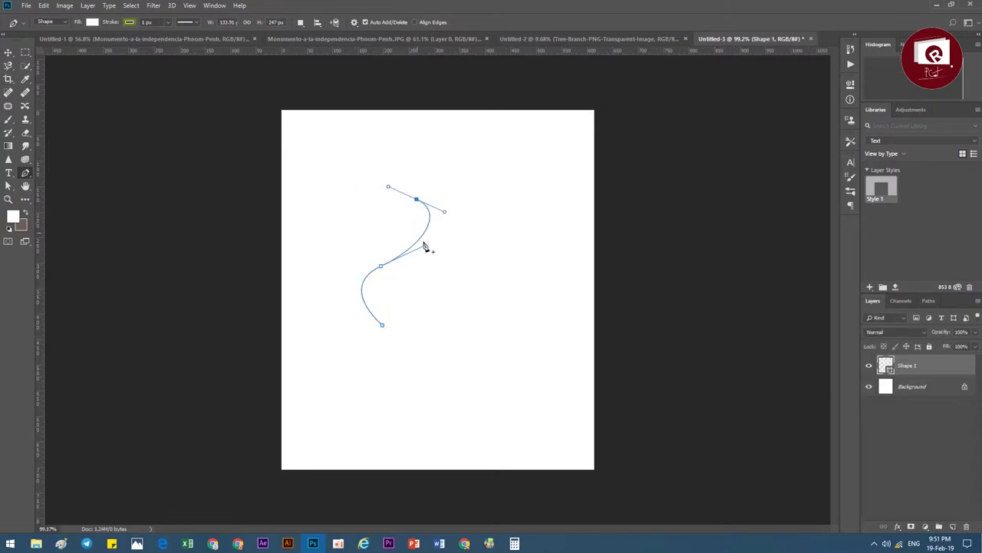
key("ctrl+z")
key("ctrl+z")
key("ctrl+z")
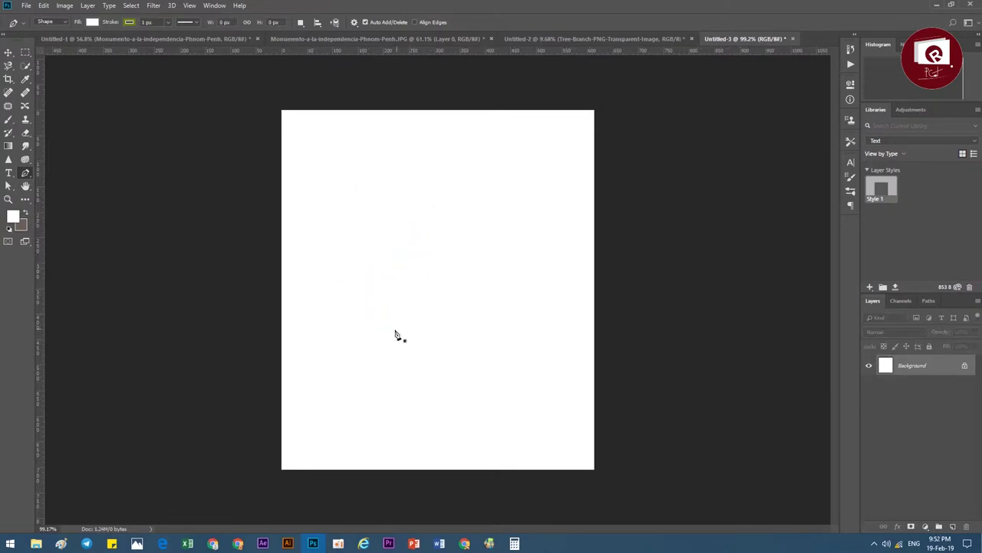
scroll(386, 344, "up", 1)
Draw the curved side of the half-heart from a bottom anchor to a smooth top anchor.
left_click(420, 343)
left_click_drag(314, 229, 358, 166)
left_click_drag(410, 221, 436, 262)
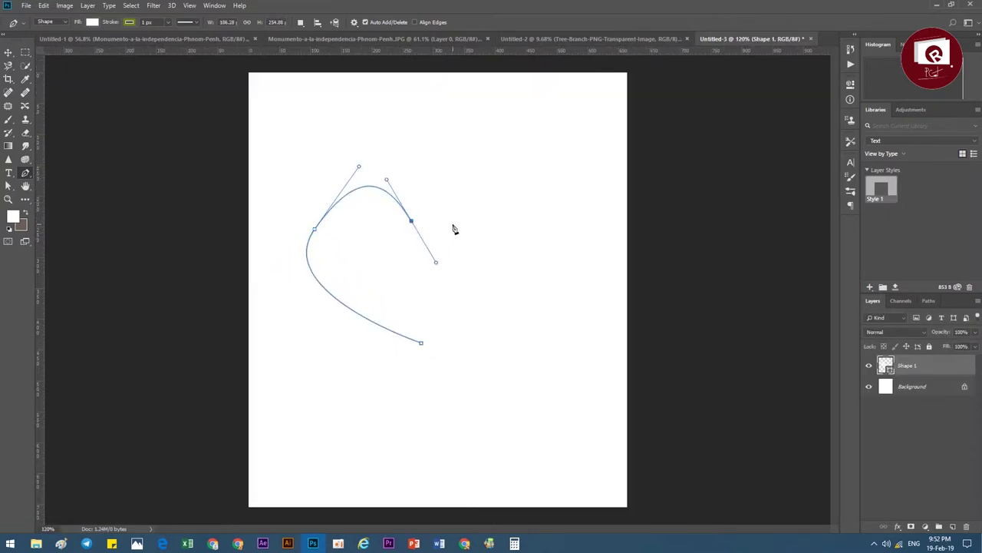
key("ctrl+z")
key("ctrl+z")
mouse_move(337, 217)
left_mouse_down()
mouse_move(369, 195)
mouse_move(395, 147)
left_mouse_up()
left_click(338, 215, "alt")
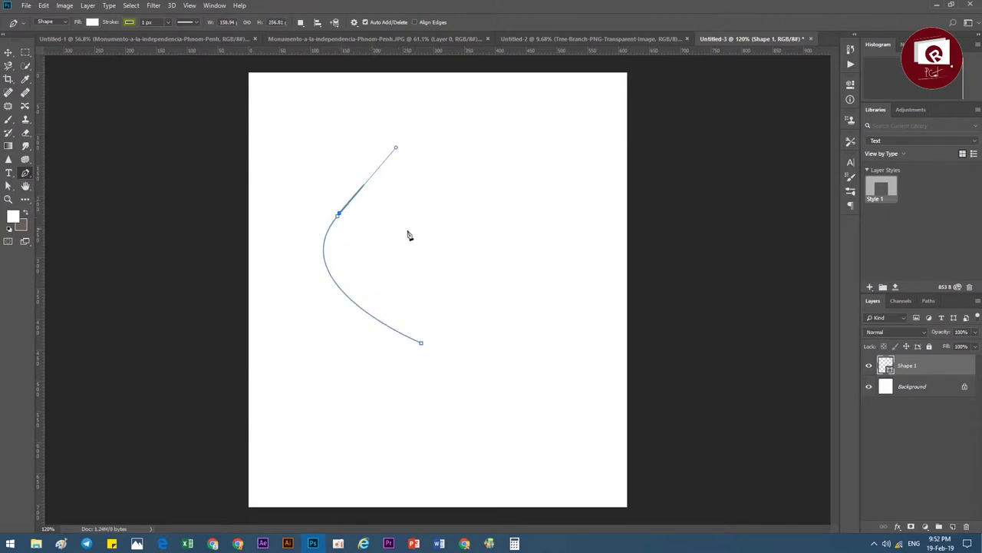
key("ctrl+z")
left_click(336, 216, "alt")
Add a vertical centre guide and close the half-heart path on its starting anchor.
mouse_move(42, 209)
left_mouse_down()
mouse_move(421, 246)
mouse_move(422, 329)
left_mouse_up()
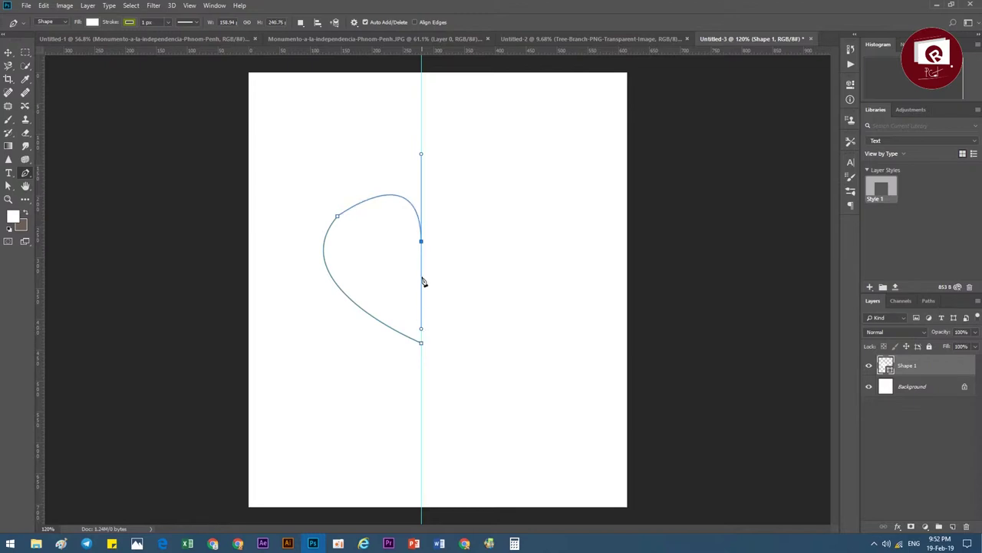
left_click(421, 343)
left_click_drag(422, 345, 421, 348)
left_click(383, 323, "ctrl")
Give the half-heart shape a black fill.
left_click(7, 54)
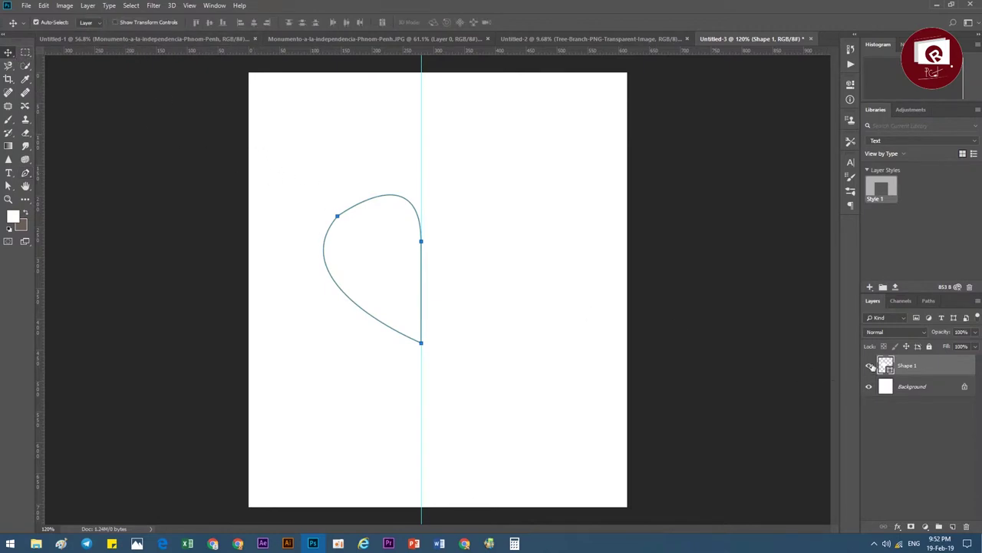
left_click(25, 173)
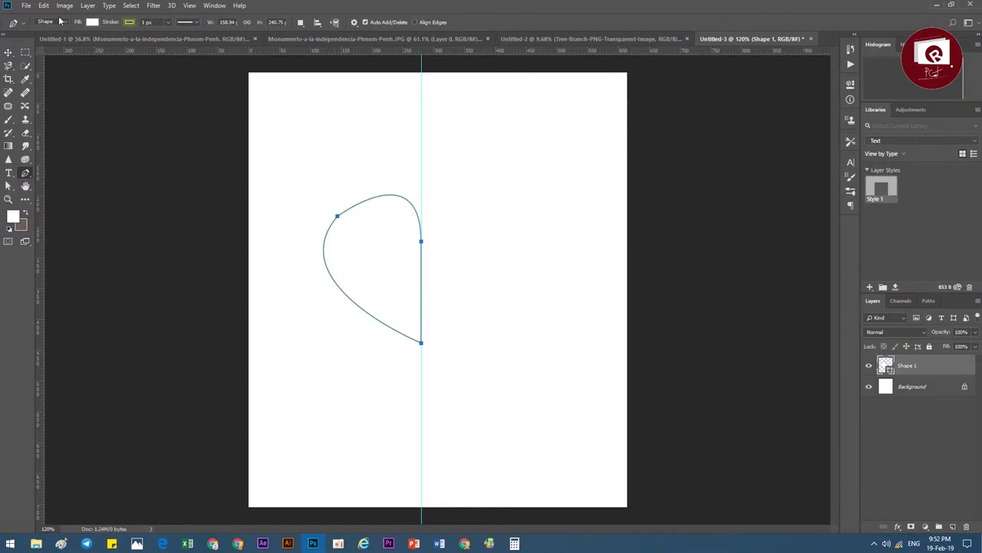
left_click(56, 22)
left_click(91, 22)
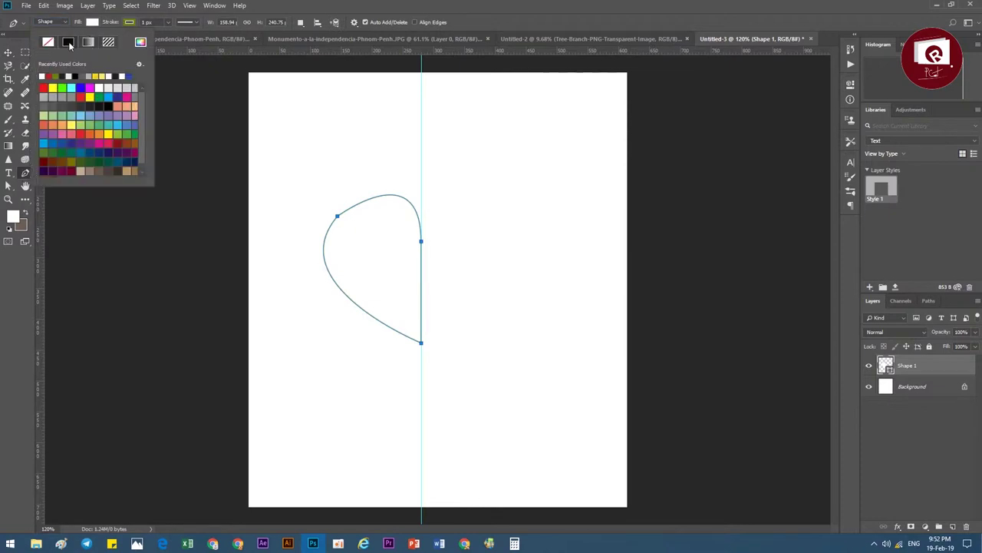
left_click(71, 75)
left_click(129, 22)
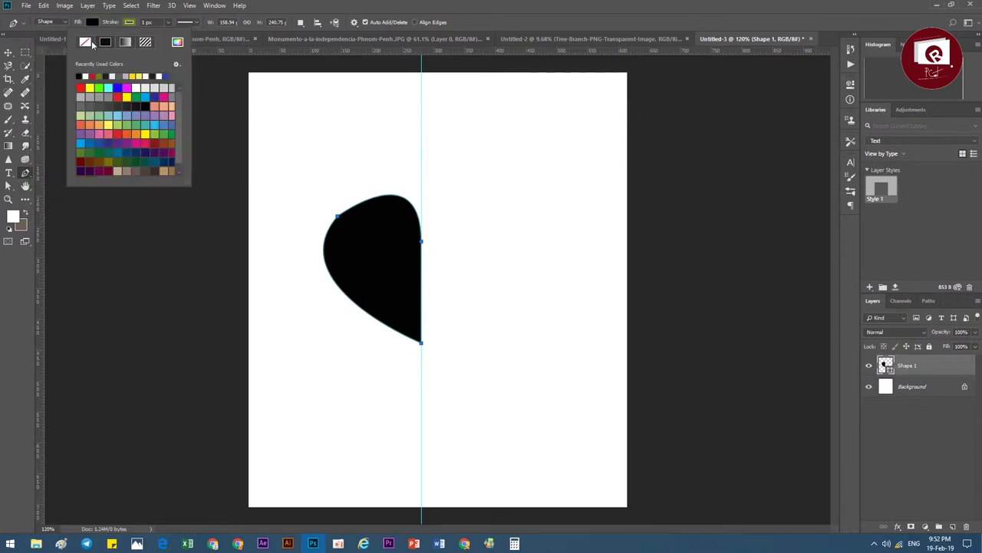
left_click(92, 45)
Duplicate Shape 1, flip the copy horizontally and place it to complete the heart.
key("v")
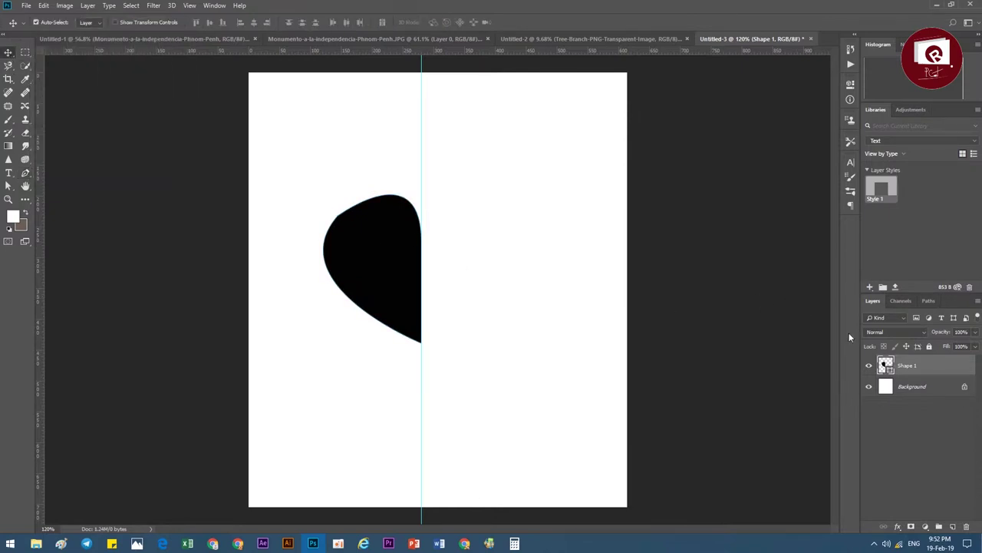
left_click_drag(914, 368, 952, 525)
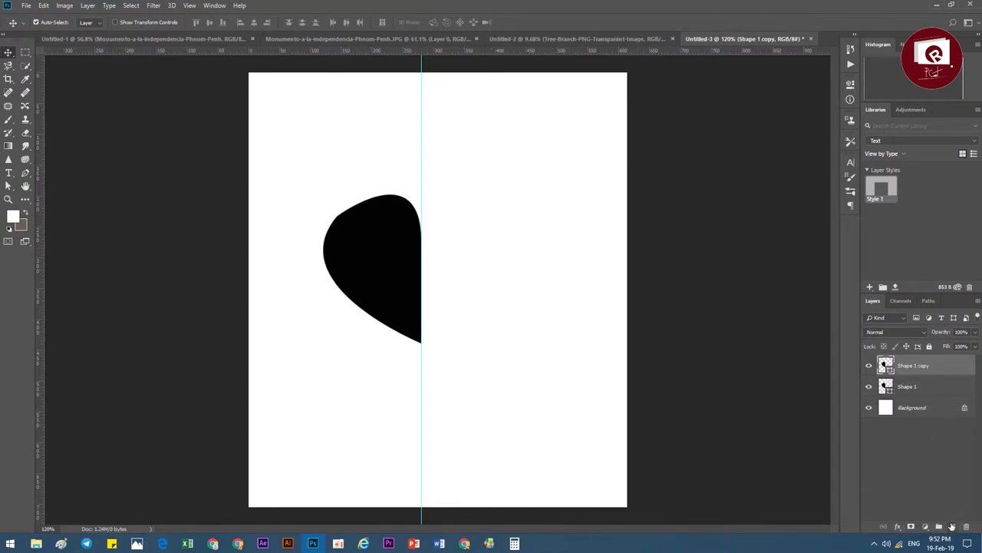
key("ctrl+t")
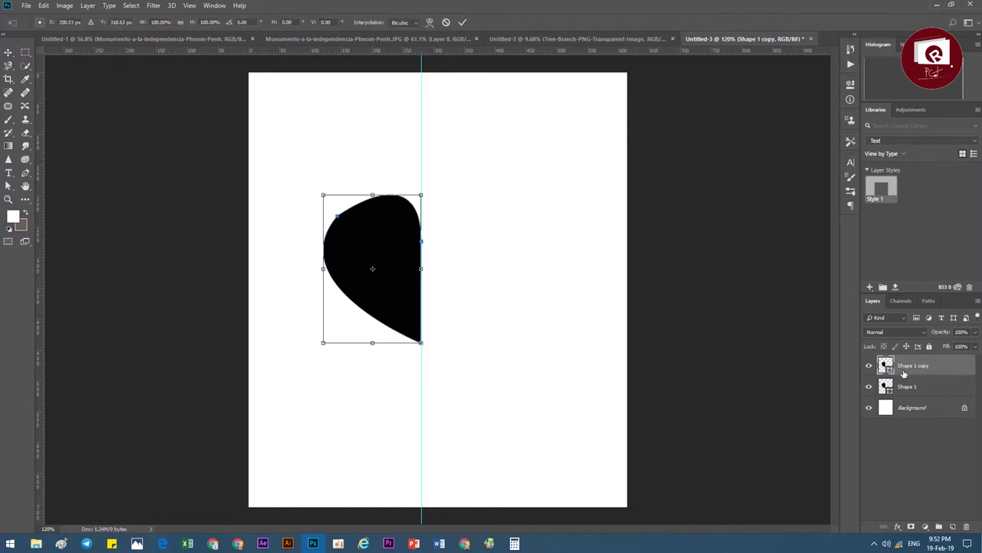
right_click(387, 250)
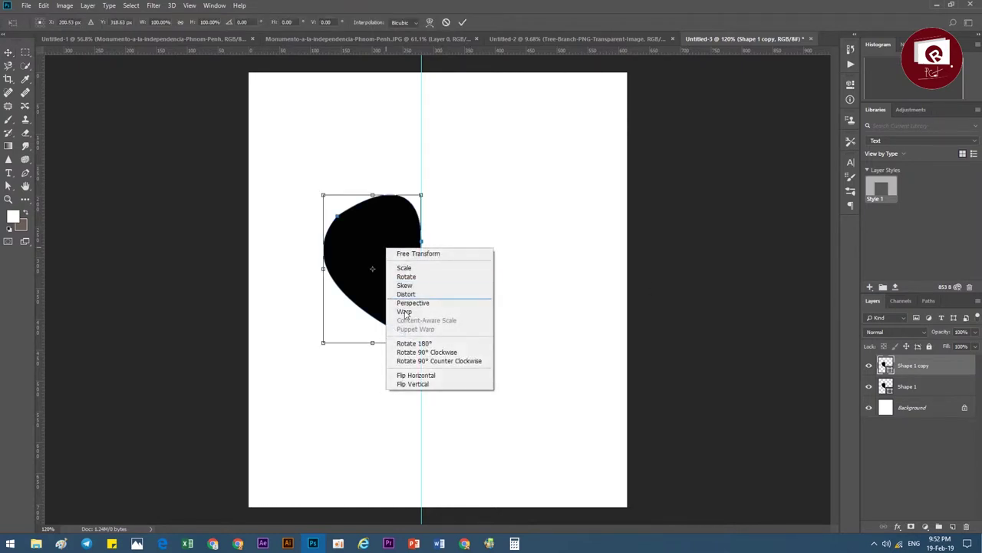
left_click(433, 375)
left_click_drag(387, 269, 485, 270)
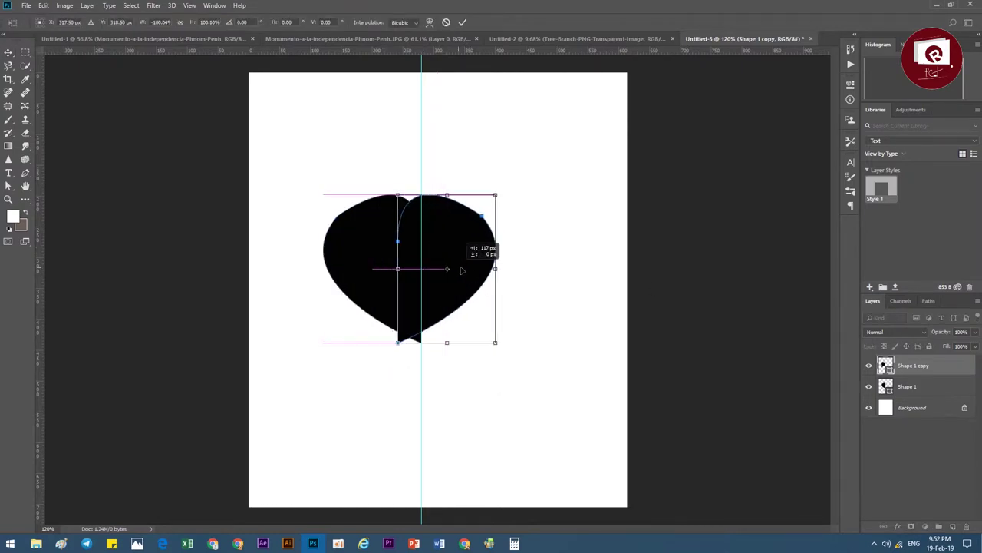
left_click(462, 22)
Remove the centre guide and scale both heart halves taller and slightly wider.
scroll(468, 271, "down", 3)
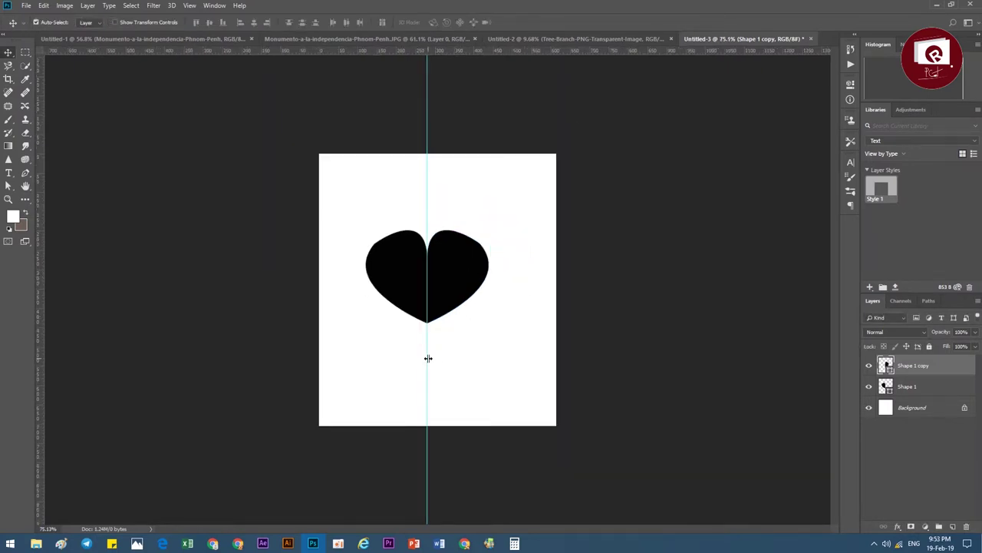
left_click_drag(428, 357, 38, 307)
scroll(441, 293, "up", 3)
left_click_drag(561, 373, 324, 227)
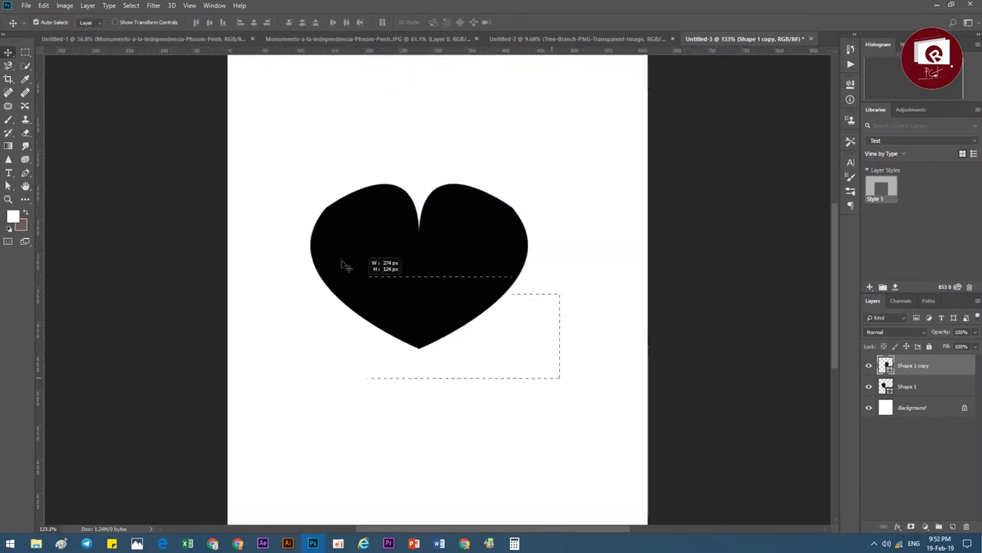
key("ctrl+t")
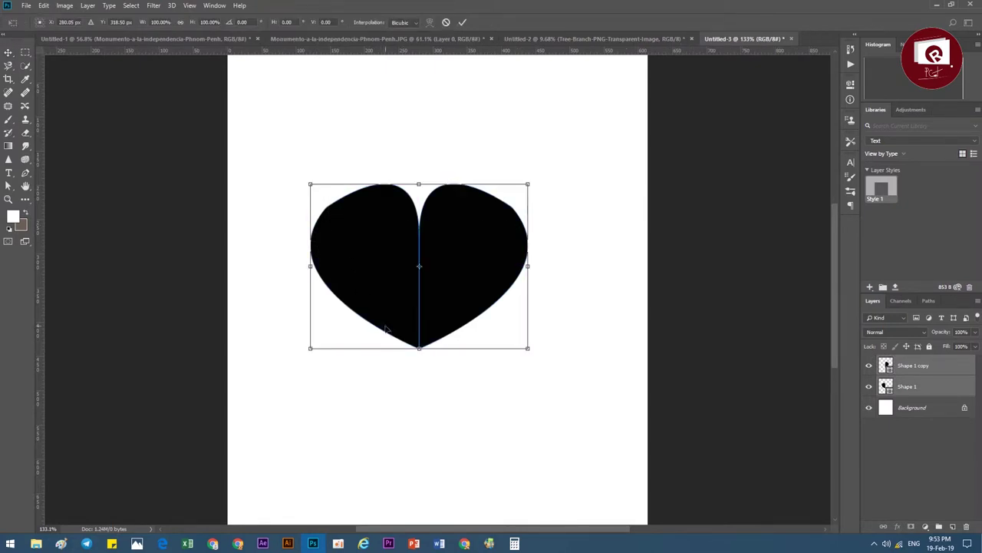
left_click_drag(419, 348, 419, 412)
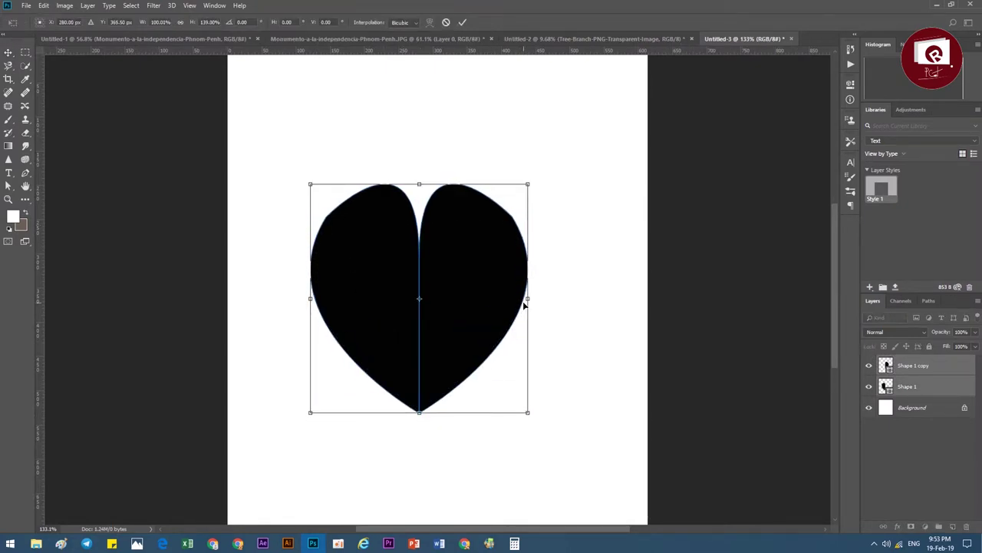
left_click_drag(526, 301, 543, 299)
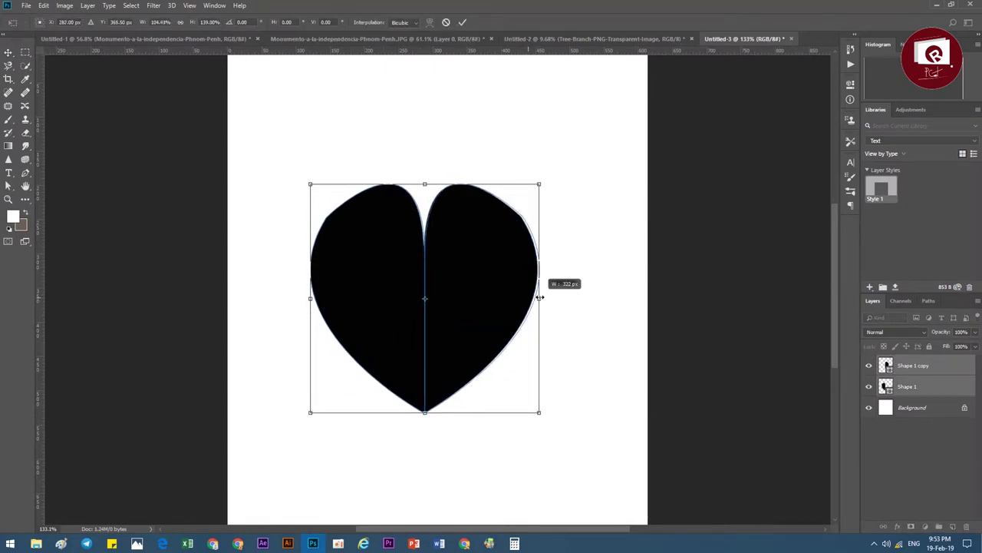
left_click(462, 22)
Nudge the right heart half left to close the seam, then reselect both halves.
scroll(473, 284, "down", 3)
scroll(478, 330, "up", 3)
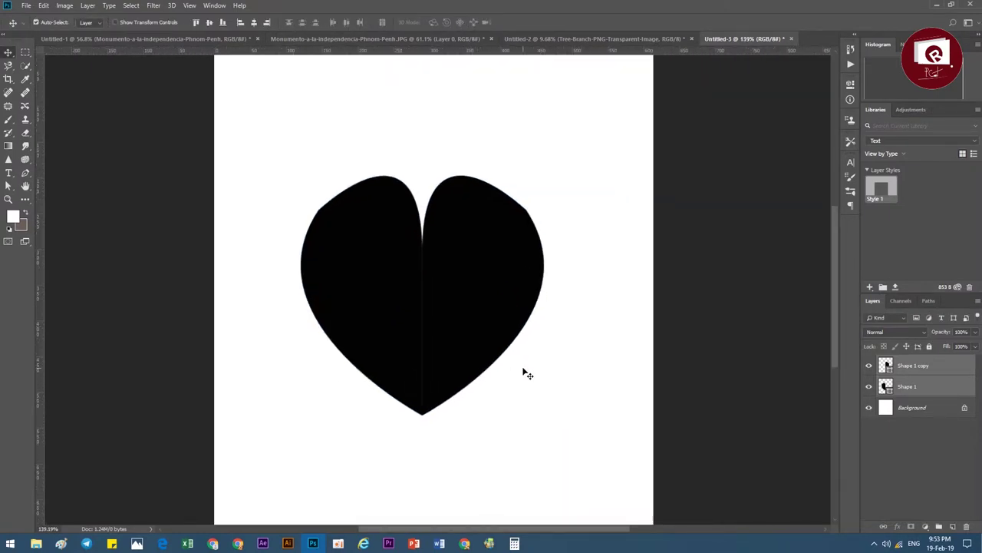
left_click_drag(537, 405, 349, 340)
left_click(513, 412)
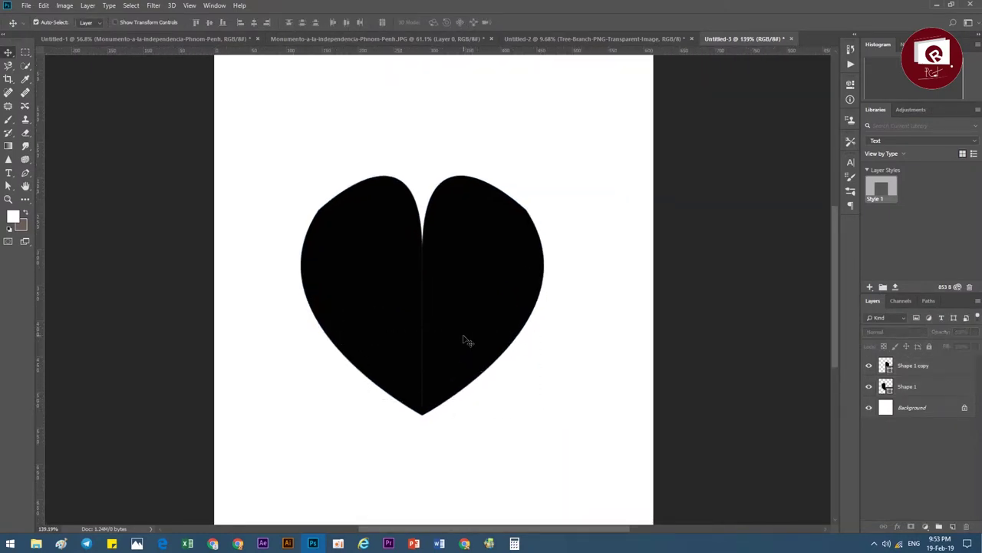
left_click(466, 340)
key("Left")
scroll(492, 345, "down", 3)
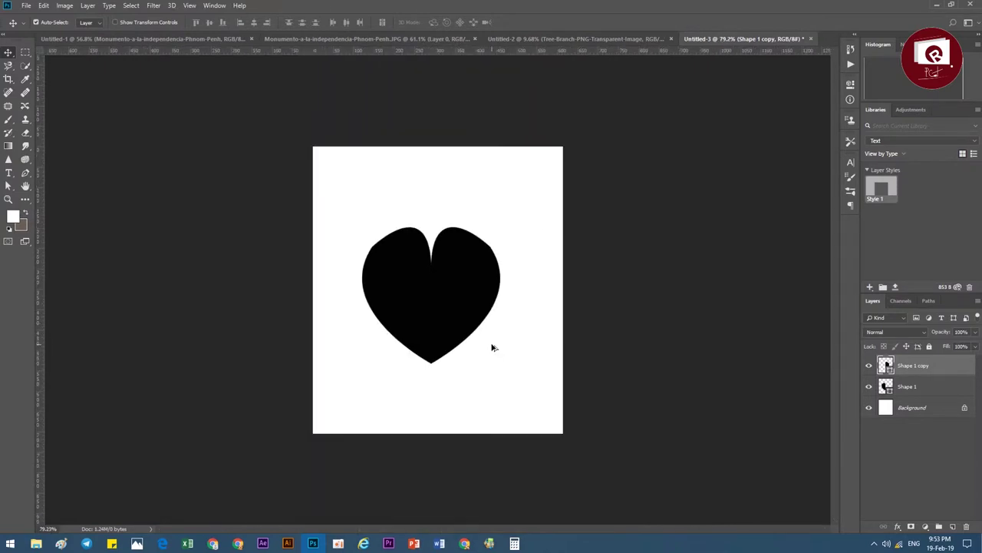
scroll(491, 342, "up", 3)
left_click_drag(559, 407, 334, 299)
Delete the heart and start a new pen path with a straight two-anchor segment.
key("Delete")
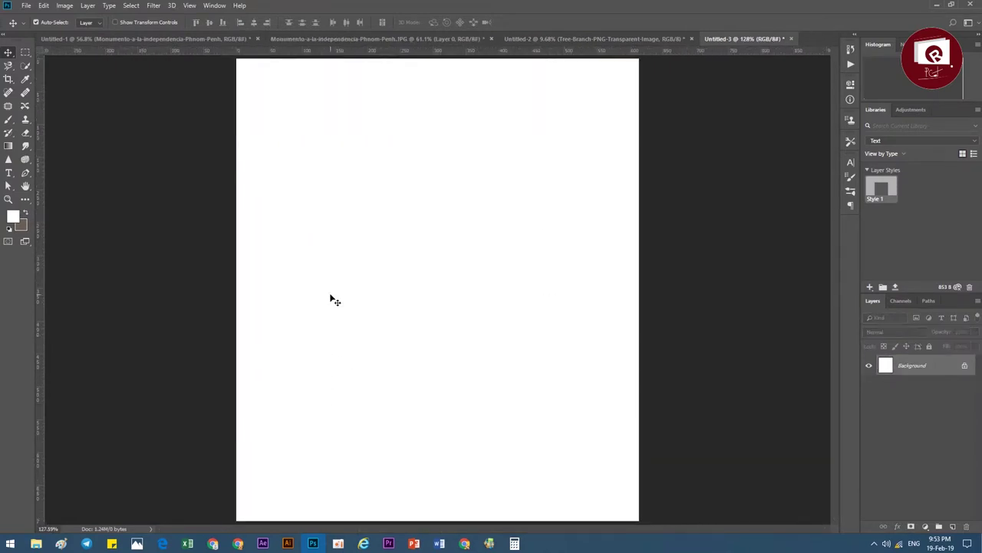
left_click(27, 175)
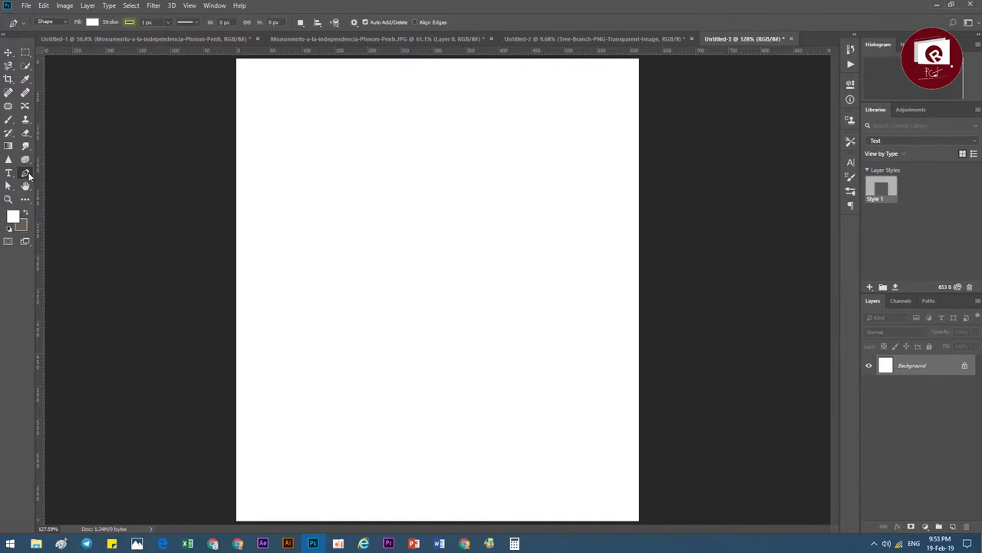
left_click(282, 222)
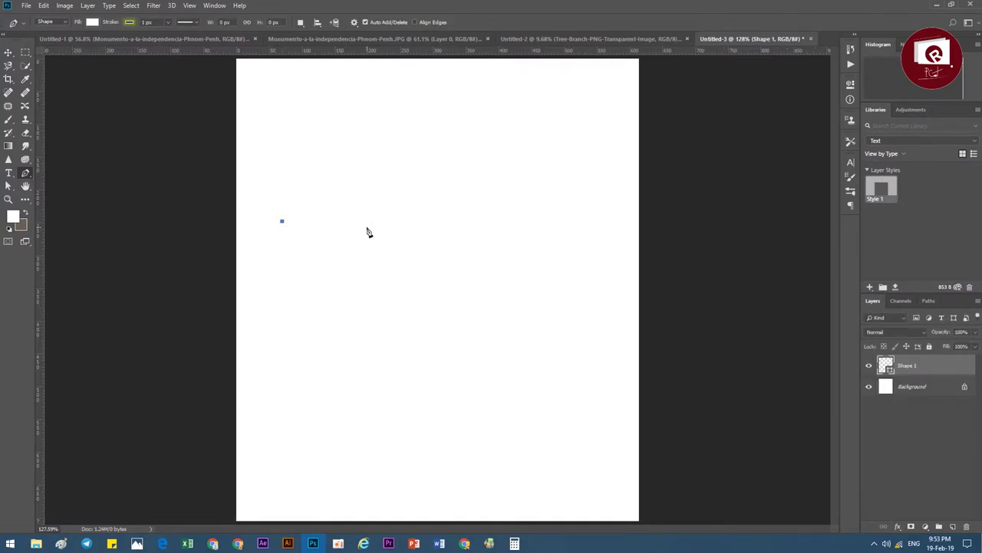
left_click(372, 221)
Keep the Pen in Shape mode and add straight corner anchors forming a rectangular section.
left_click(8, 52)
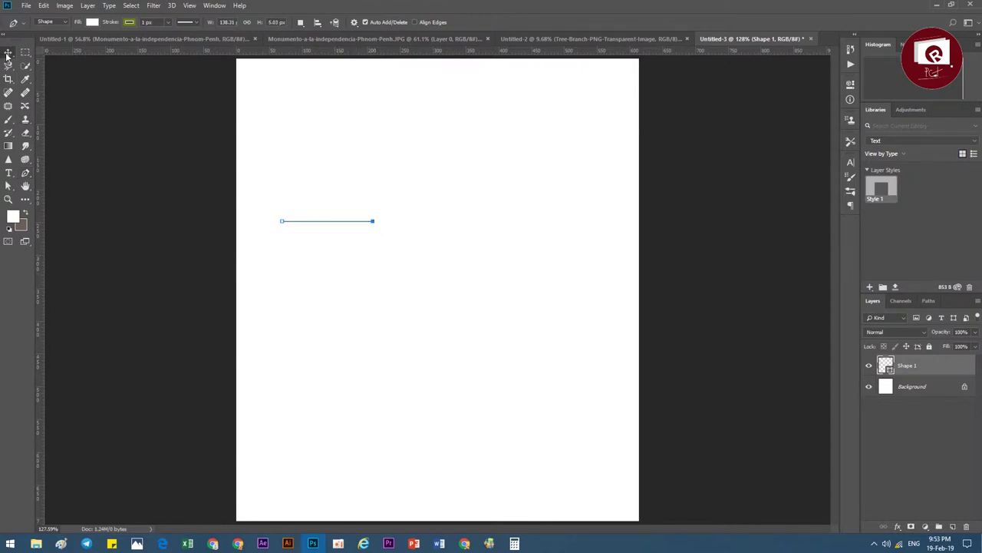
left_click(25, 173)
left_click(65, 21)
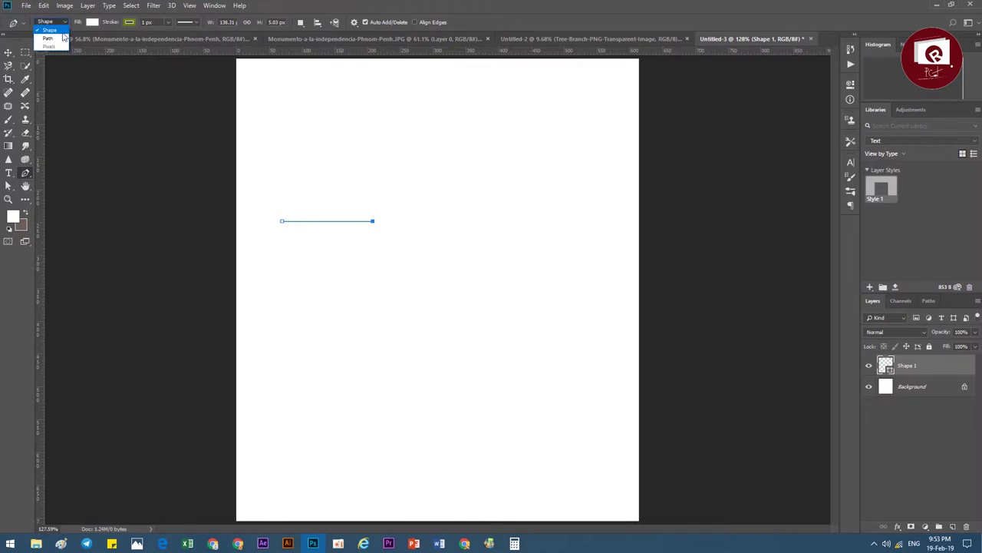
left_click(52, 29)
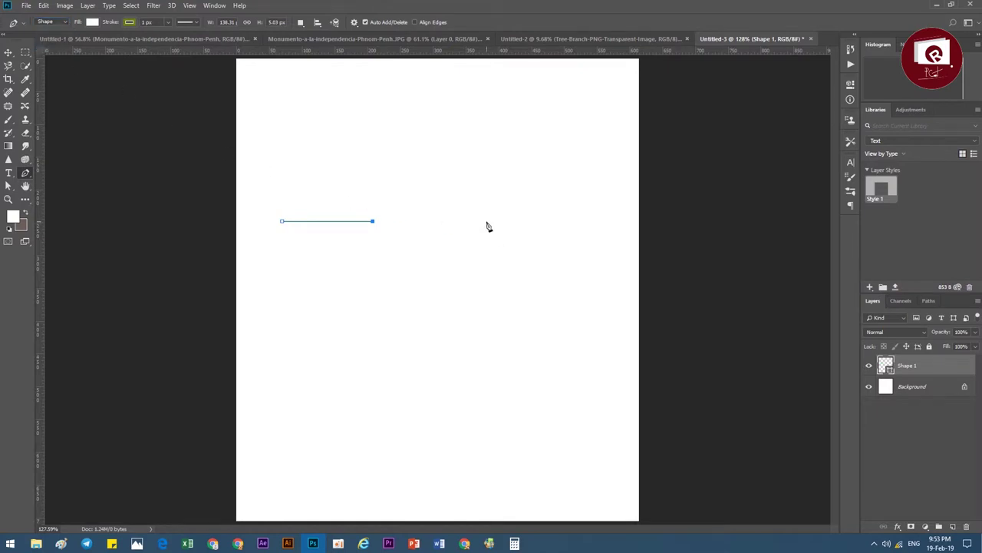
left_click(382, 310, "shift")
left_click(539, 304, "shift")
left_click(540, 172, "shift")
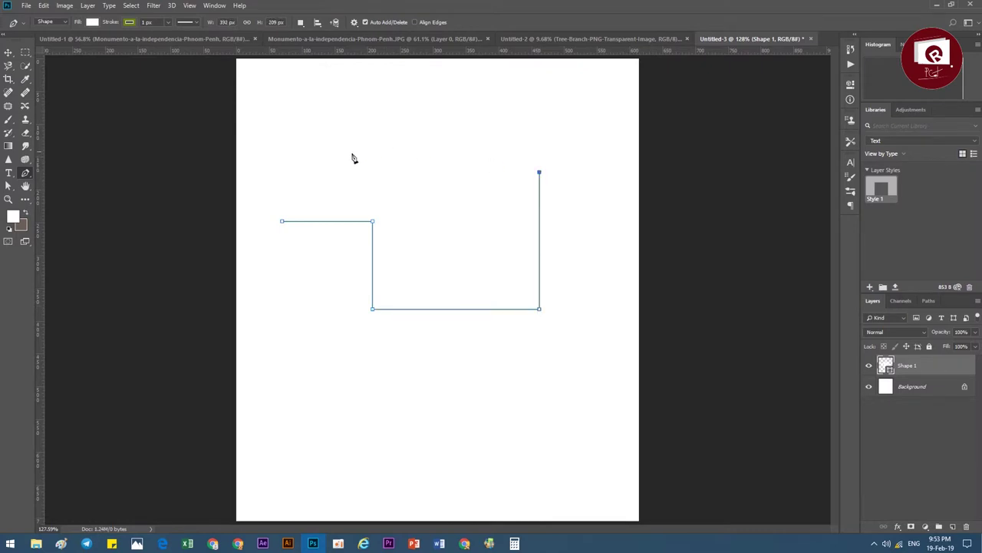
left_click(278, 182, "shift")
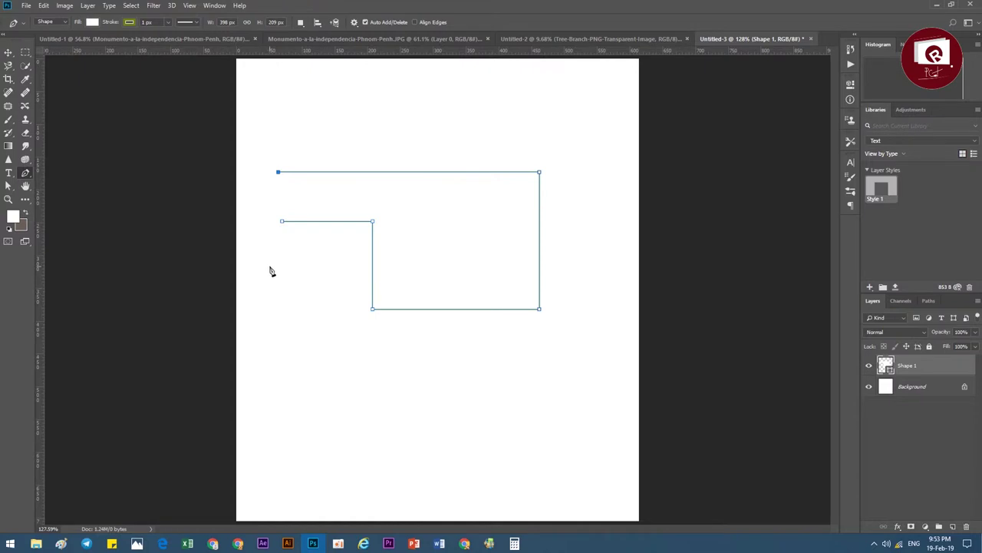
Extend the path with curved and straight anchors forming a looping lower part.
mouse_move(285, 274)
left_mouse_down()
mouse_move(328, 310)
mouse_move(472, 201)
mouse_move(410, 325)
mouse_move(351, 348)
left_mouse_up()
key("ctrl+z")
left_click(292, 278, "shift")
left_click_drag(352, 349, 345, 331)
left_click(321, 255)
left_click(373, 362)
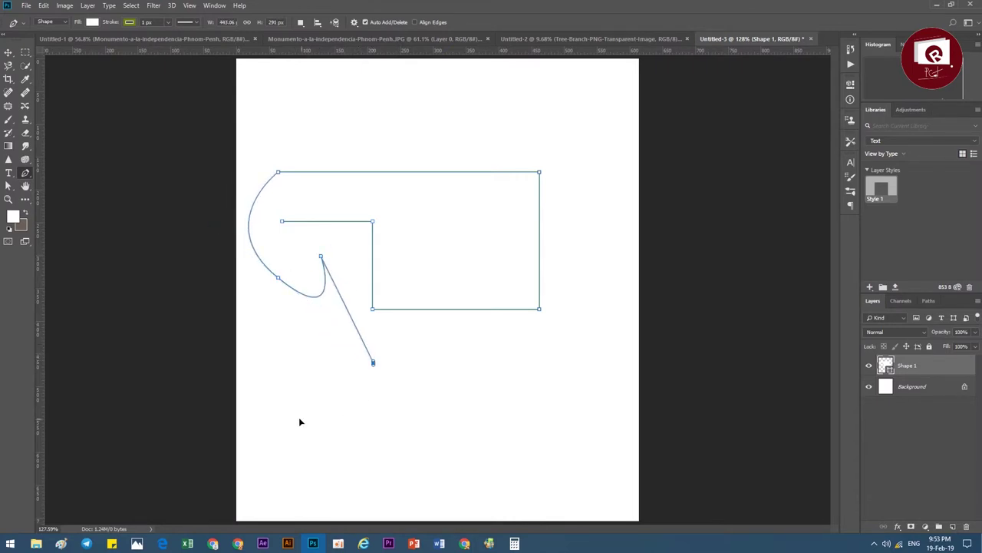
left_click(301, 418)
left_click_drag(275, 344, 291, 335)
left_click(462, 356)
mouse_move(505, 436)
left_mouse_down()
mouse_move(482, 459)
mouse_move(349, 445)
left_mouse_up()
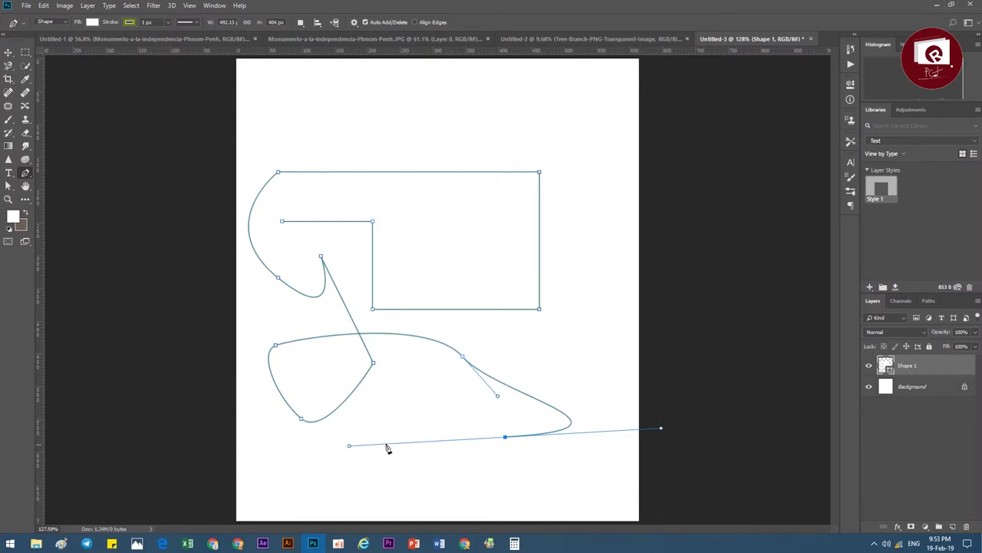
key("ctrl+z")
Close the lower loop with curved anchors and adjust their handle lengths.
left_click_drag(416, 405, 392, 431)
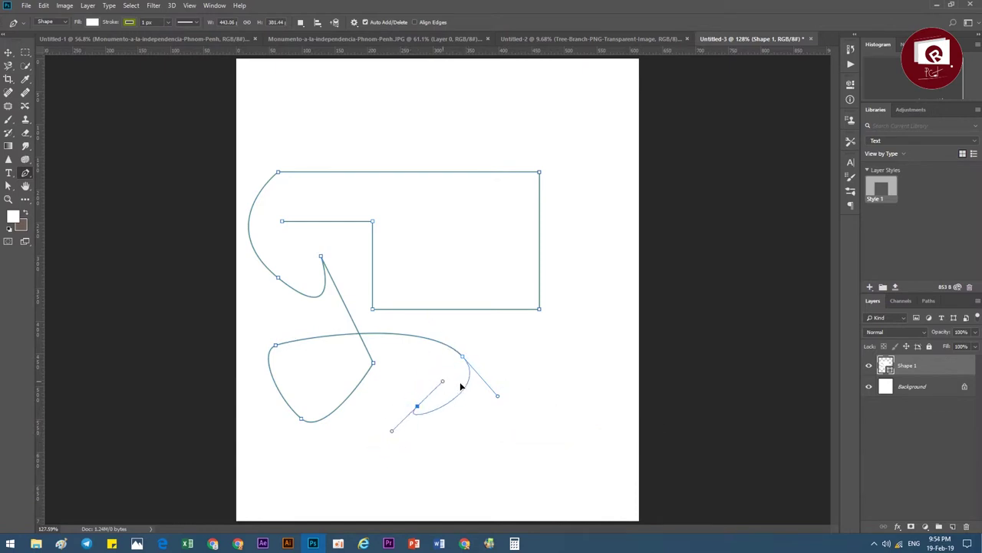
mouse_move(461, 386)
left_mouse_down()
mouse_move(484, 446)
mouse_move(375, 407)
mouse_move(436, 359)
mouse_move(417, 378)
left_mouse_up()
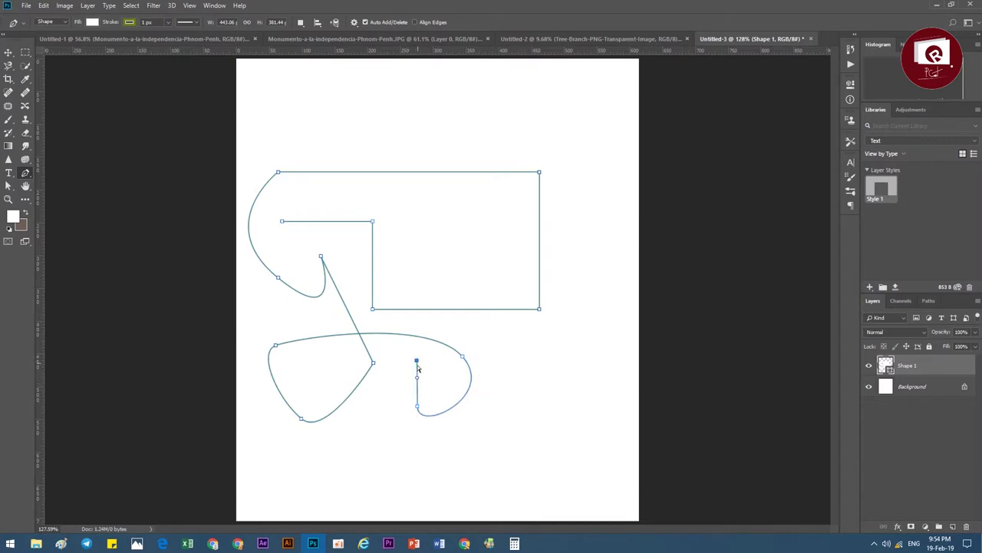
left_click_drag(419, 368, 417, 377)
left_click(416, 404, "ctrl")
mouse_move(418, 435)
left_mouse_down()
mouse_move(502, 466)
mouse_move(489, 472)
left_mouse_up()
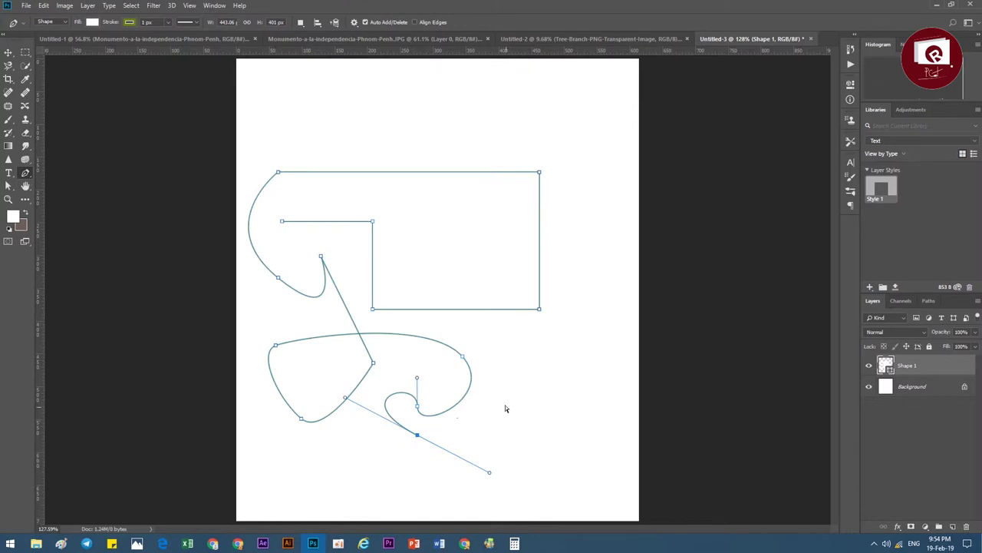
key("ctrl+z")
key("ctrl+z")
key("ctrl+z")
Try removing a corner anchor with the Delete Anchor Point Tool, then restore it.
right_click(26, 175)
left_click(66, 188)
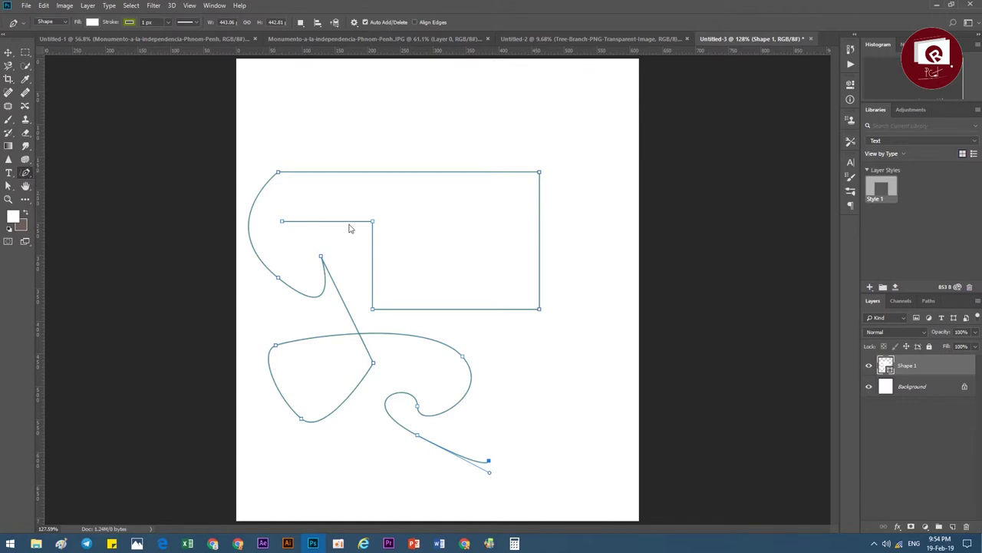
left_click(372, 221)
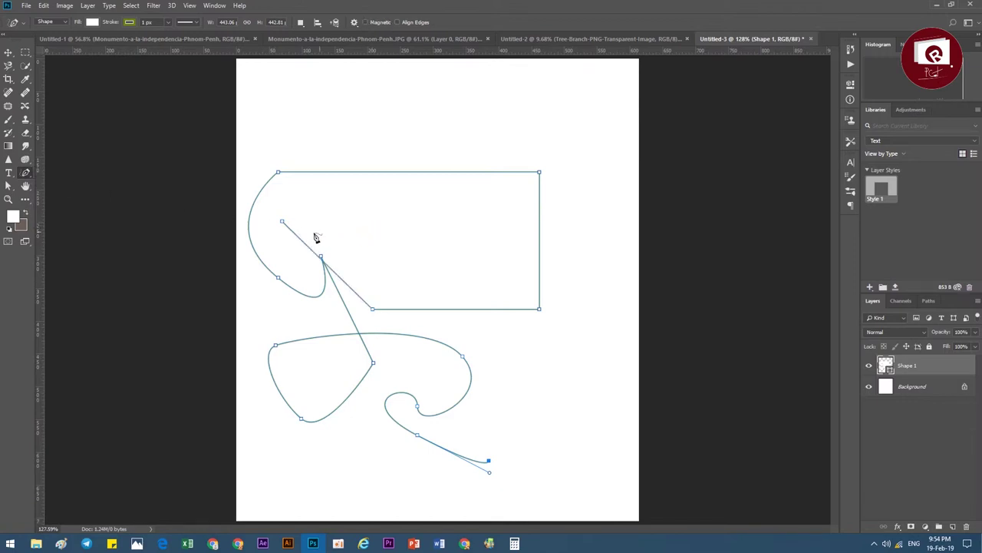
key("ctrl+z")
Add anchors to the top edge and bow it upward into a swooping curve.
right_click(25, 175)
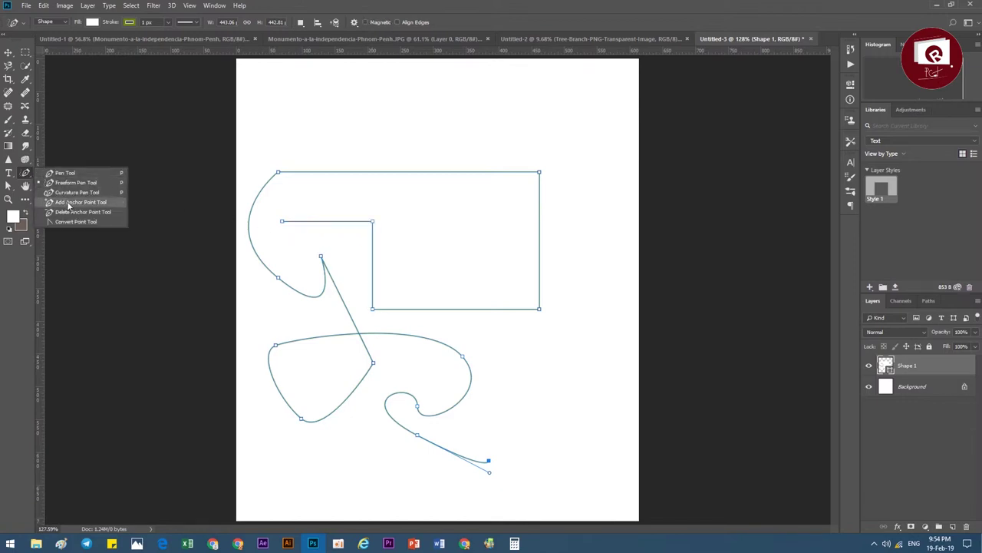
left_click(65, 194)
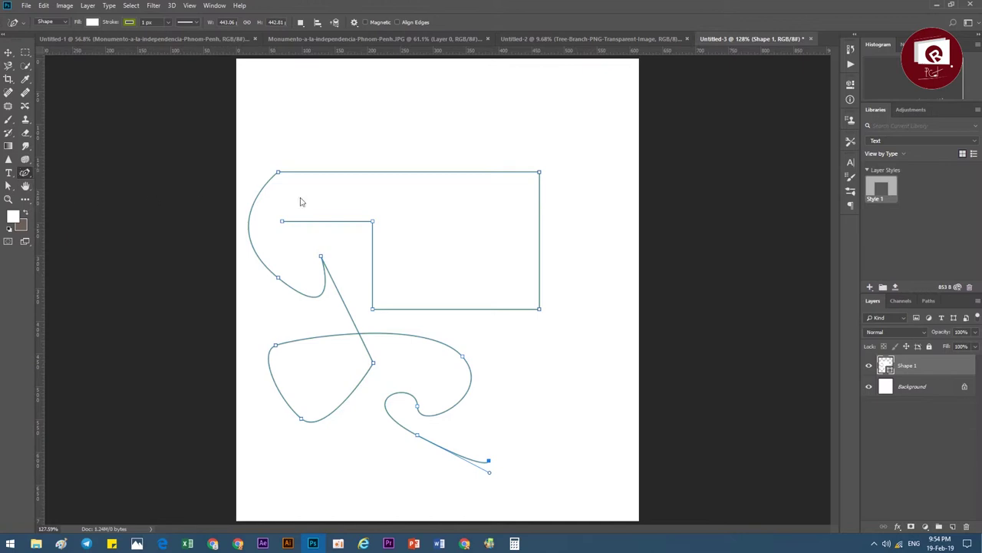
left_click(373, 172)
left_click_drag(455, 174, 537, 112)
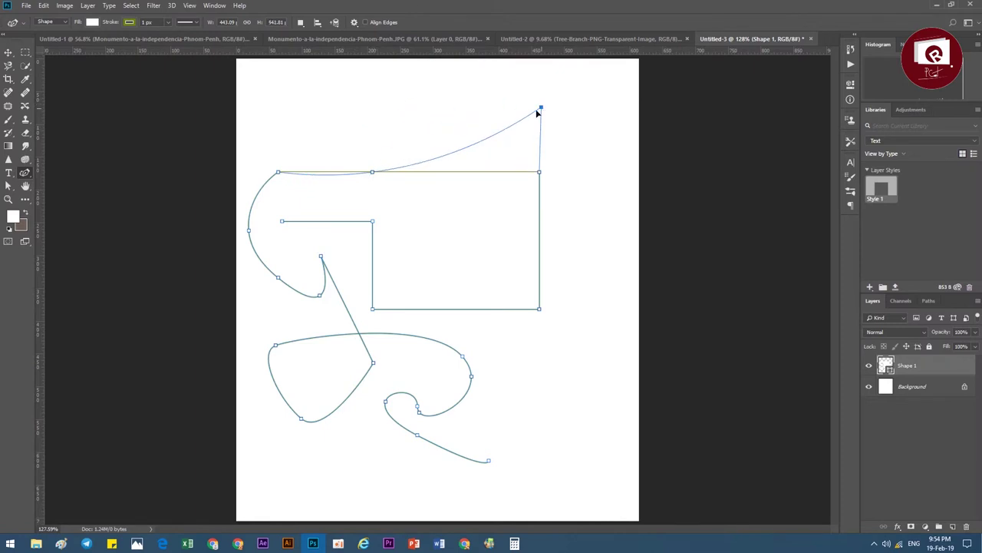
left_click_drag(369, 170, 349, 125)
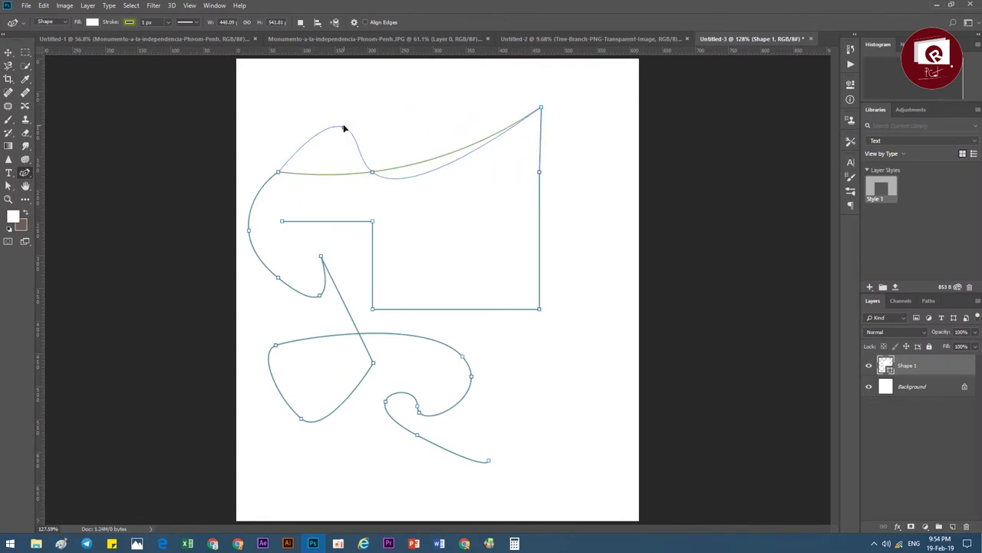
Add a shallow notch to the right side and pull the upper curve into a dip.
left_click_drag(539, 174, 436, 218)
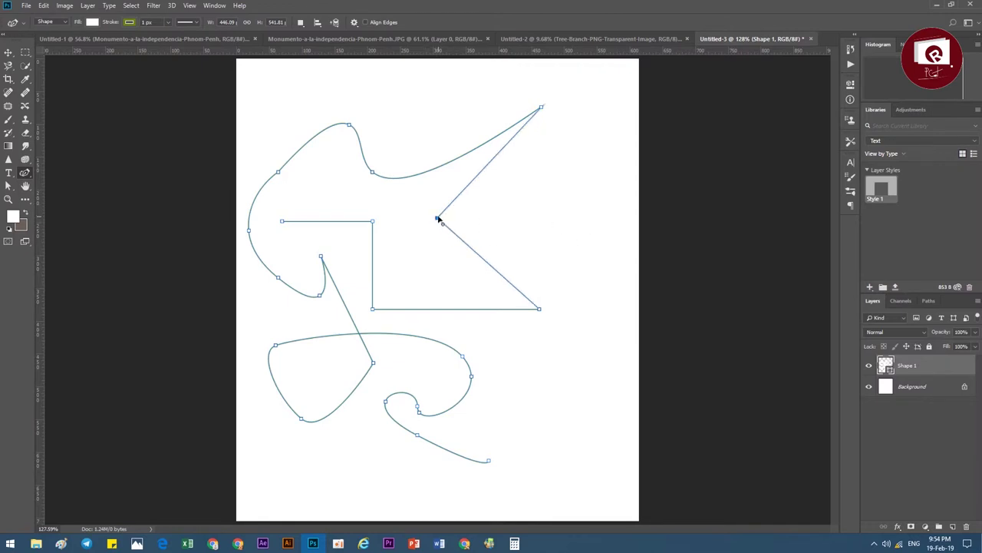
left_click(439, 220)
left_click_drag(440, 221, 488, 220)
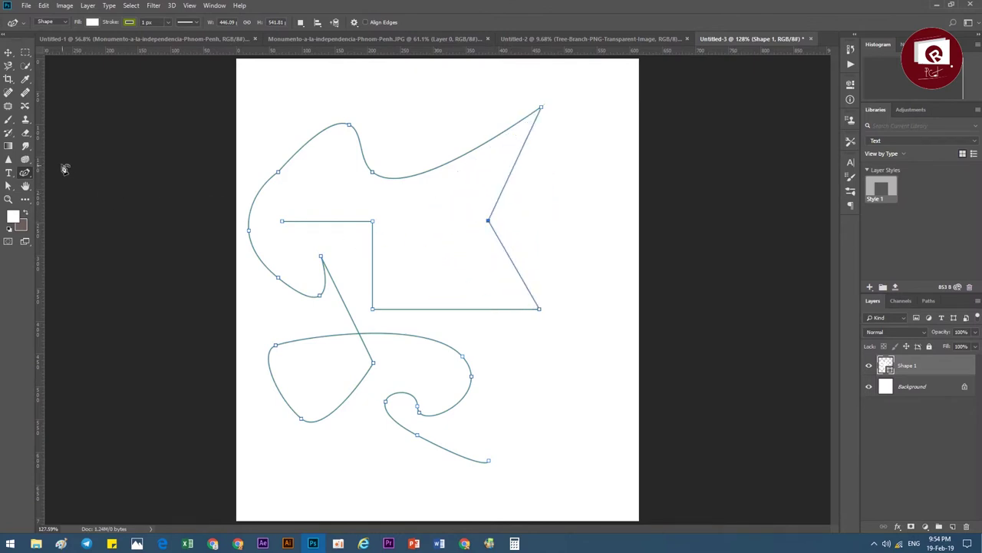
right_click(26, 172)
left_click(73, 203)
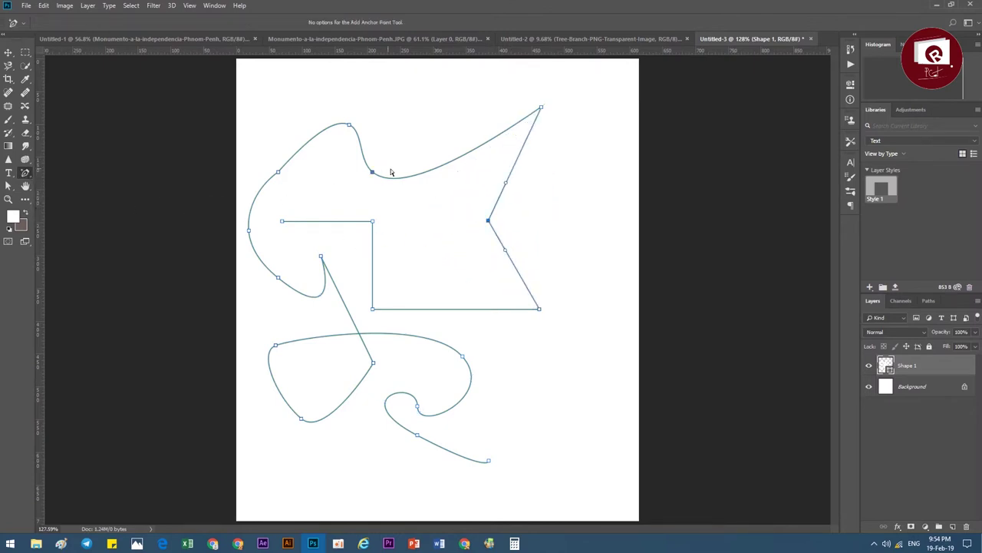
left_click_drag(426, 176, 432, 209)
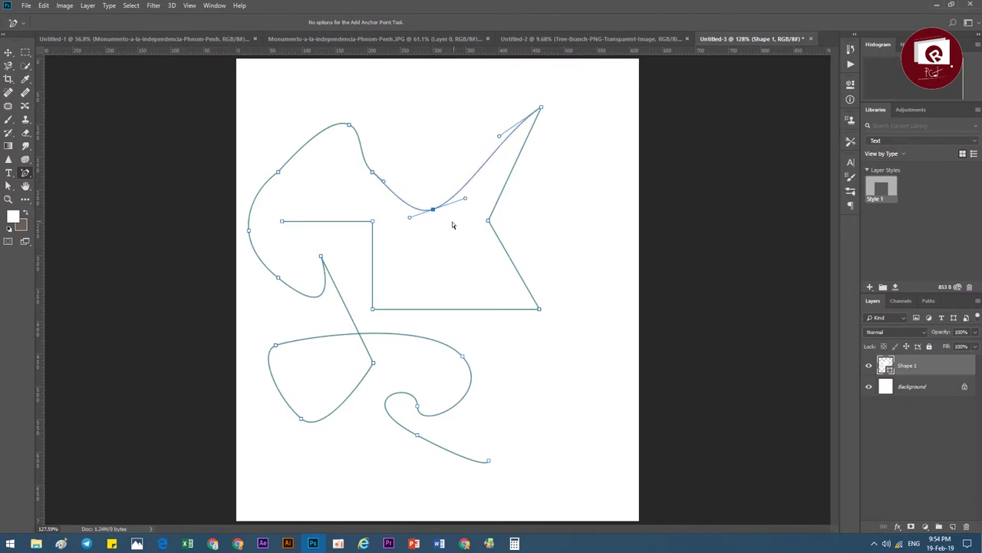
right_click(26, 175)
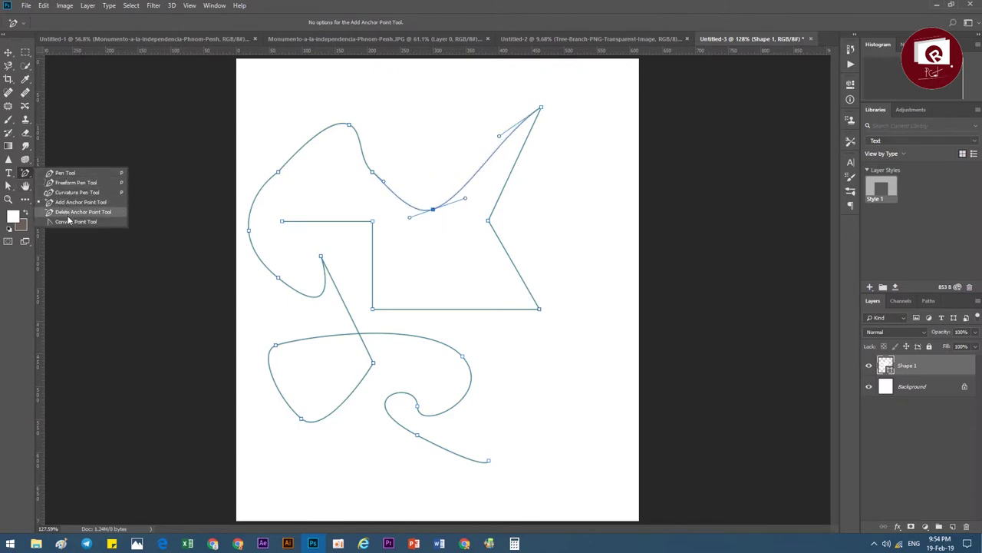
Remove two added anchors with the Delete Anchor Point Tool.
left_click(74, 213)
left_click(430, 209)
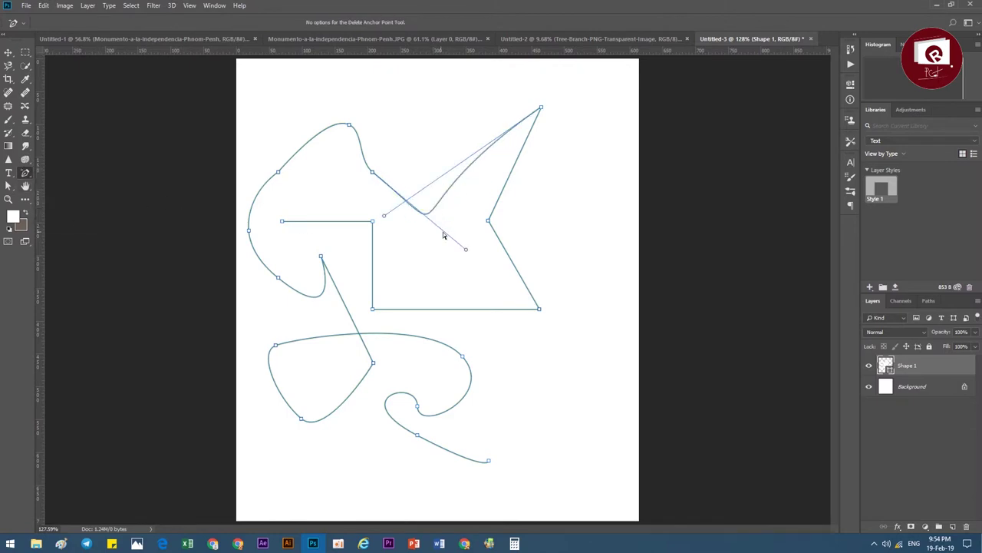
left_click(373, 171)
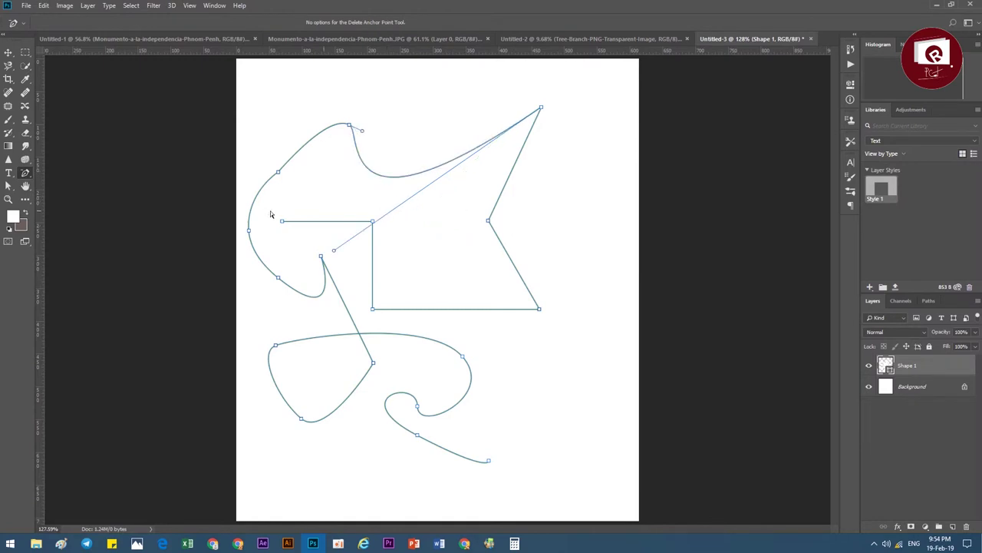
Convert the corner, right-side, central and lower-stroke-end anchors into smooth curves.
right_click(27, 178)
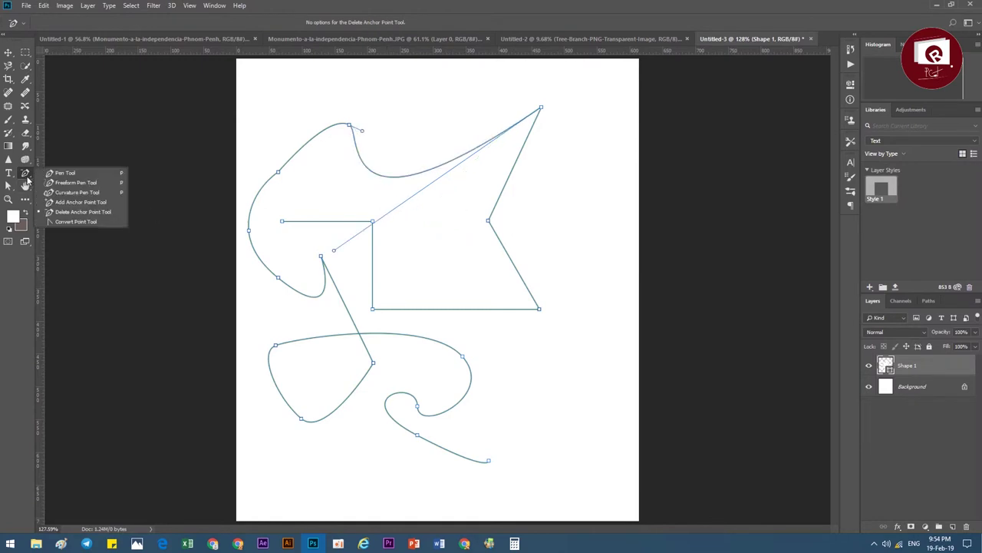
left_click(84, 218)
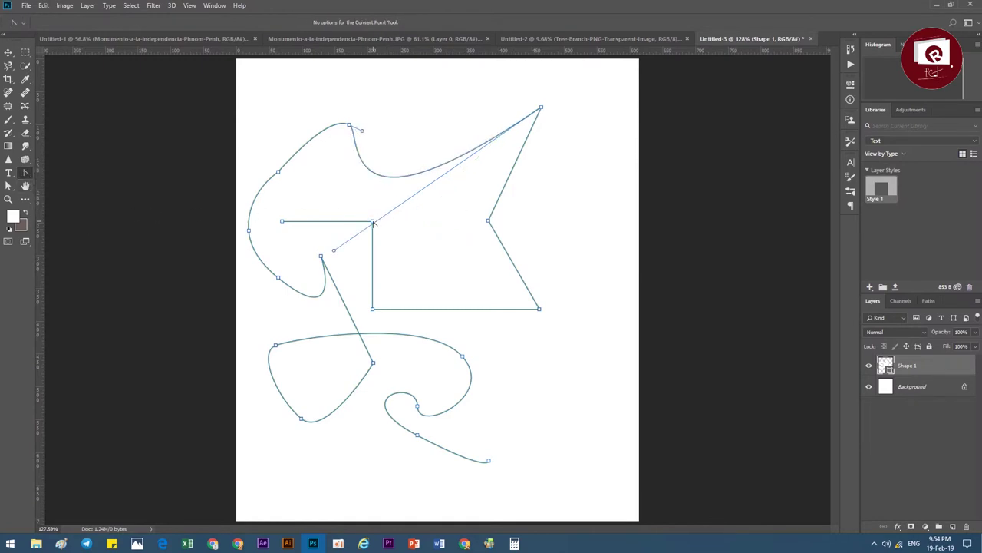
left_click_drag(373, 222, 407, 268)
mouse_move(490, 223)
left_mouse_down()
mouse_move(469, 269)
mouse_move(518, 186)
mouse_move(500, 155)
left_mouse_up()
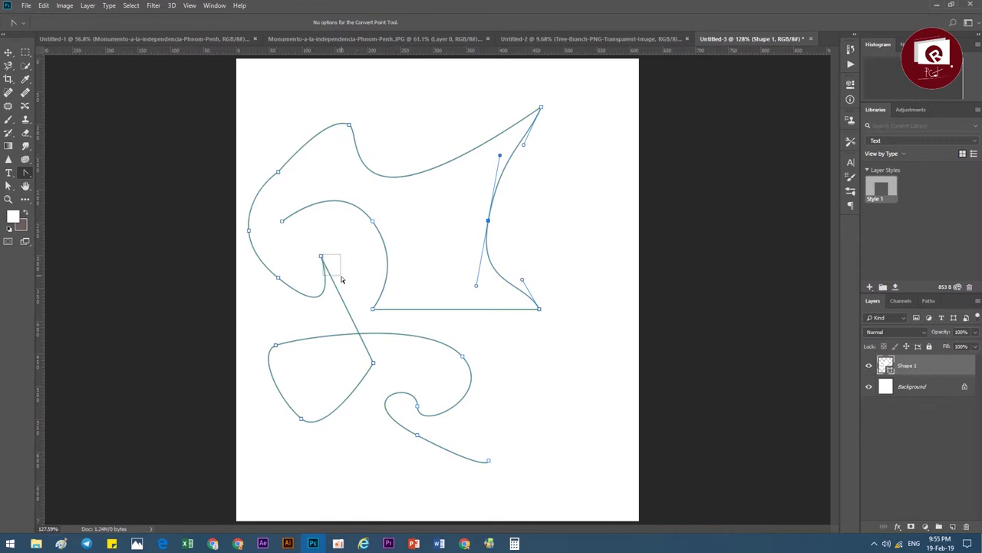
mouse_move(322, 256)
left_mouse_down()
mouse_move(384, 245)
mouse_move(375, 273)
left_mouse_up()
mouse_move(486, 463)
left_mouse_down()
mouse_move(456, 467)
mouse_move(340, 335)
mouse_move(581, 329)
mouse_move(598, 507)
mouse_move(445, 495)
left_mouse_up()
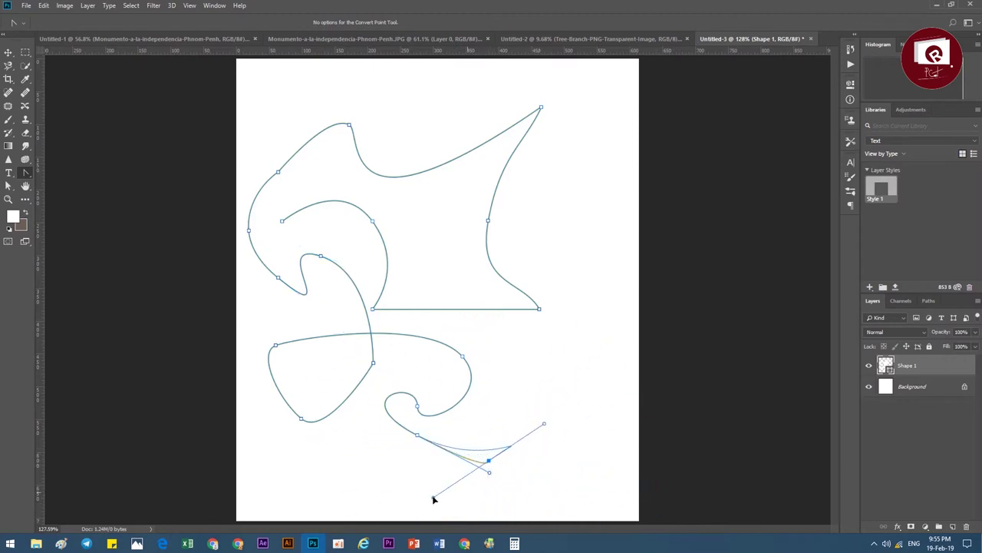
left_click(9, 53)
Delete the practice path layer and drag a forest photo in from the FOREST folder.
scroll(433, 263, "down", 3)
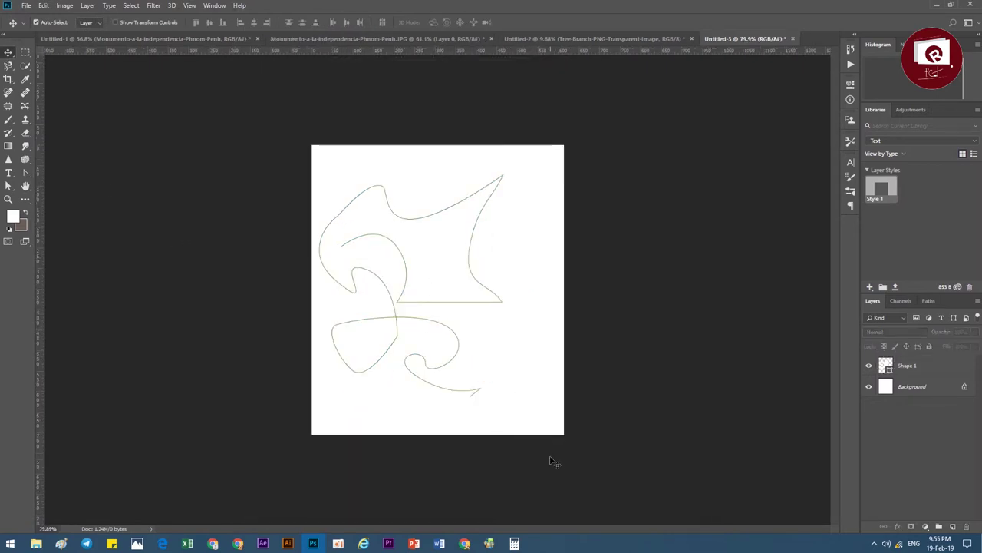
key("Delete")
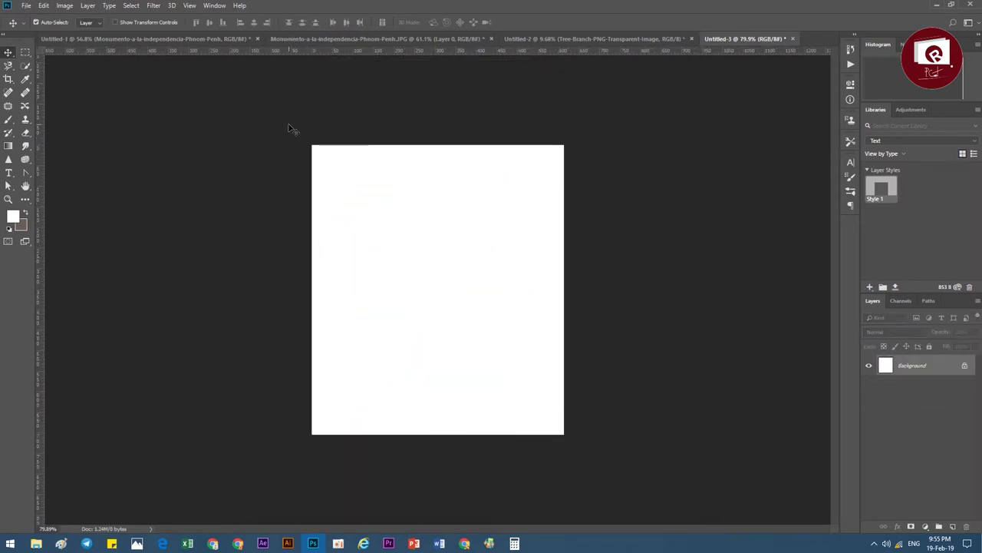
scroll(346, 248, "up", 2)
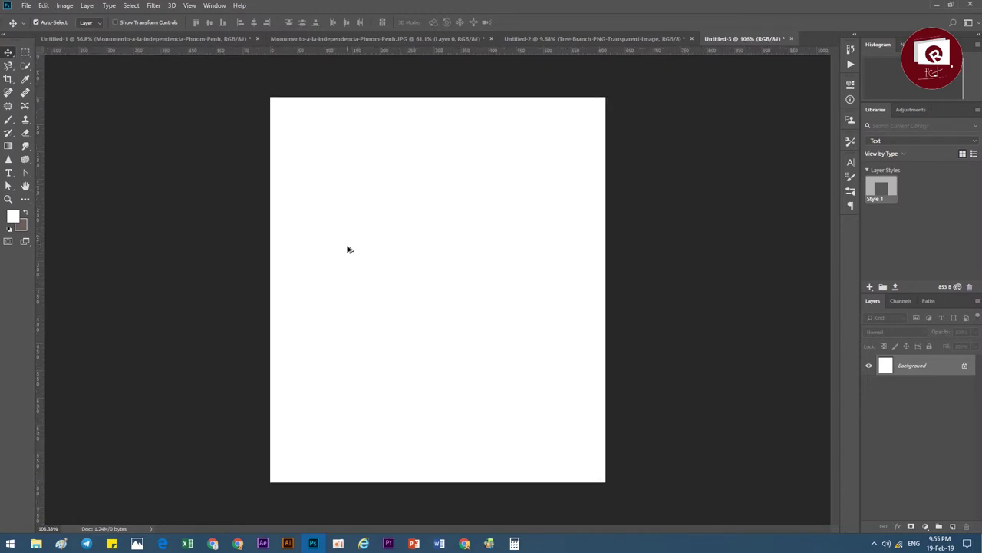
left_click(27, 174)
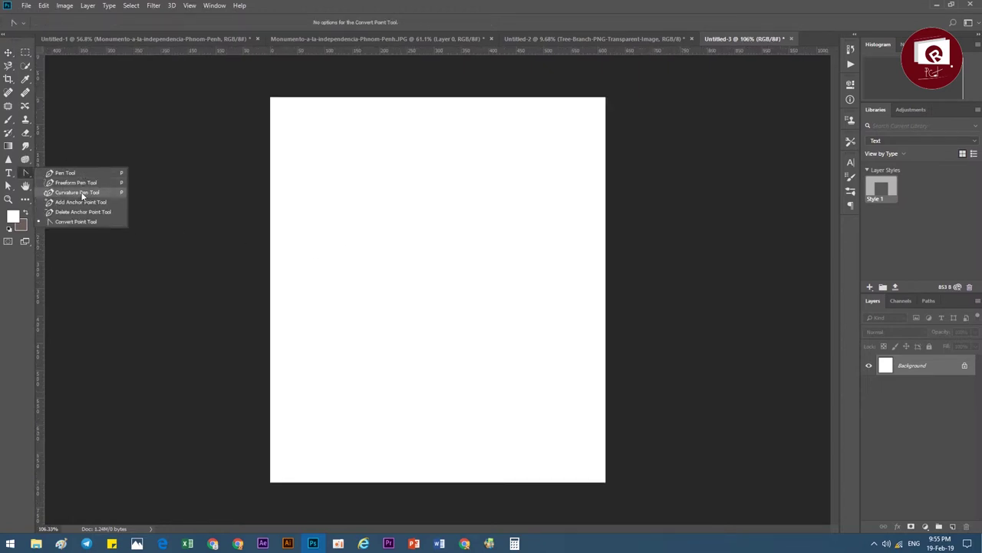
left_click(73, 175)
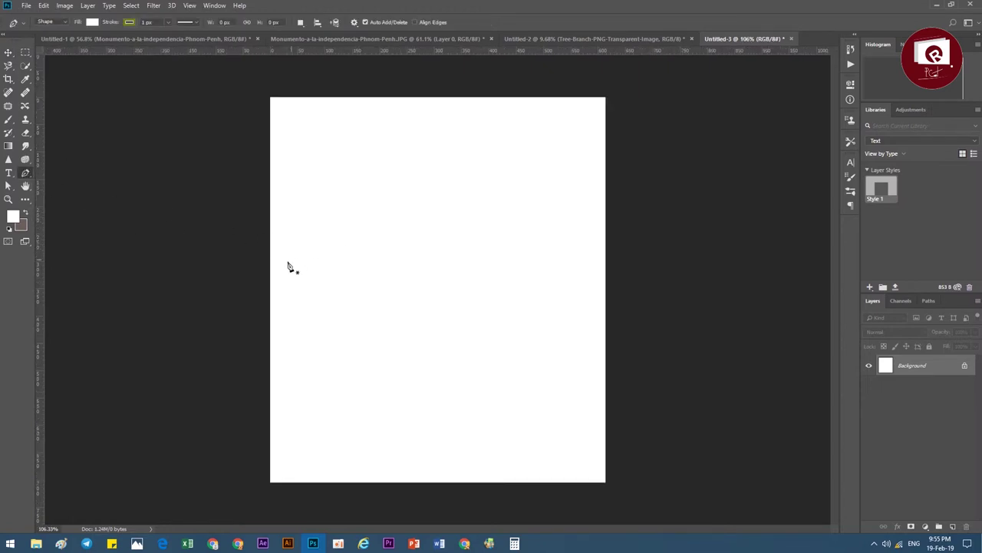
mouse_move(36, 543)
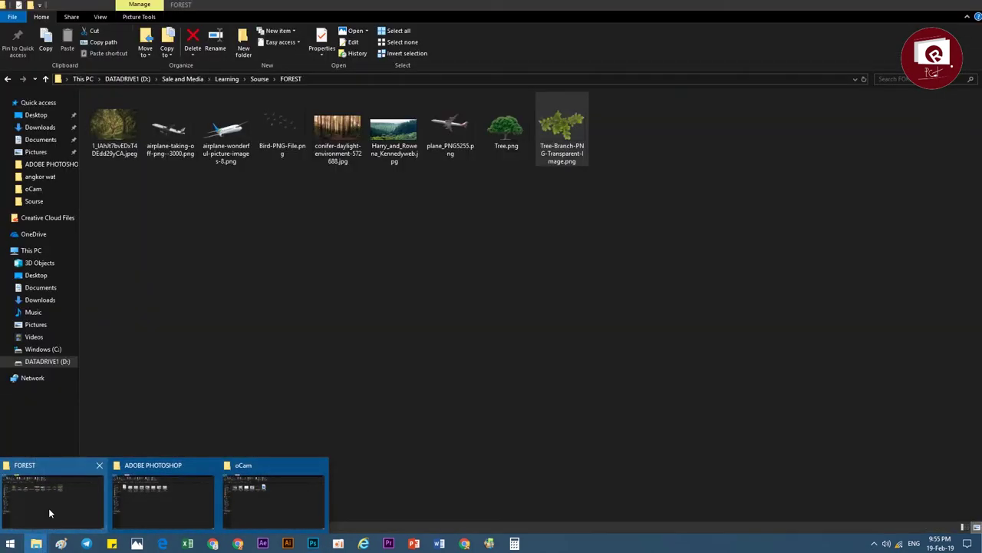
left_click(61, 498)
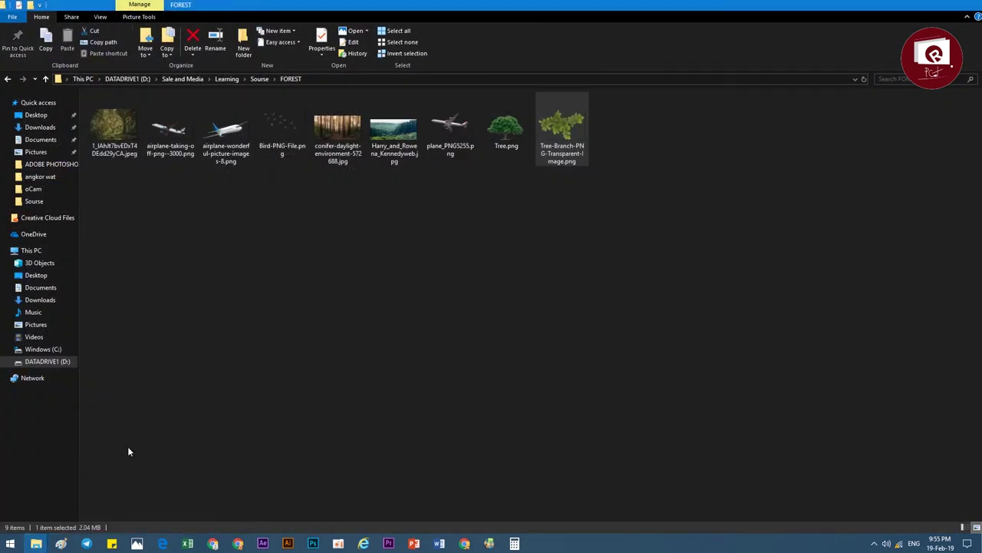
mouse_move(114, 131)
left_mouse_down()
mouse_move(312, 516)
mouse_move(414, 371)
left_mouse_up()
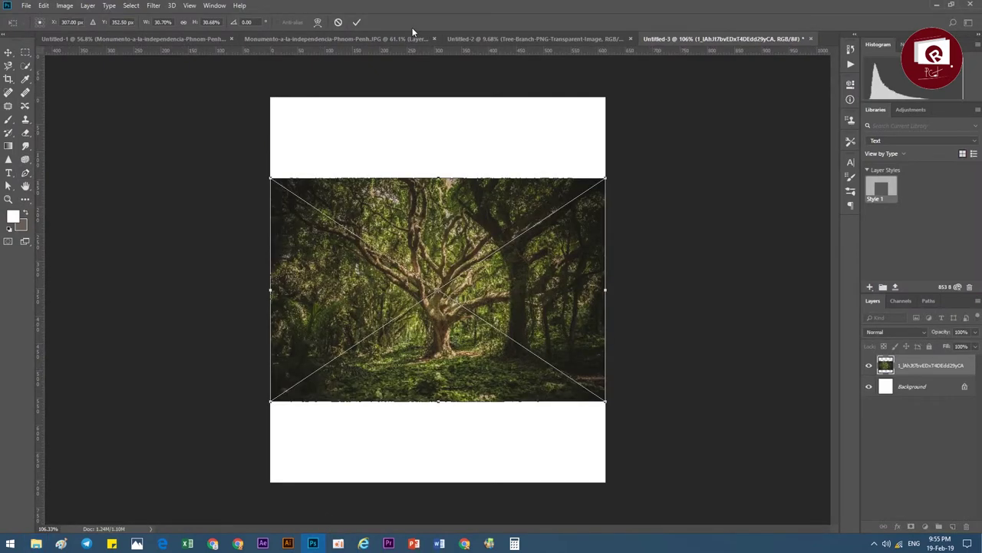
Commit the placed forest photo and pen-draw a closed white shape around the central tree.
left_click(359, 22)
key("p")
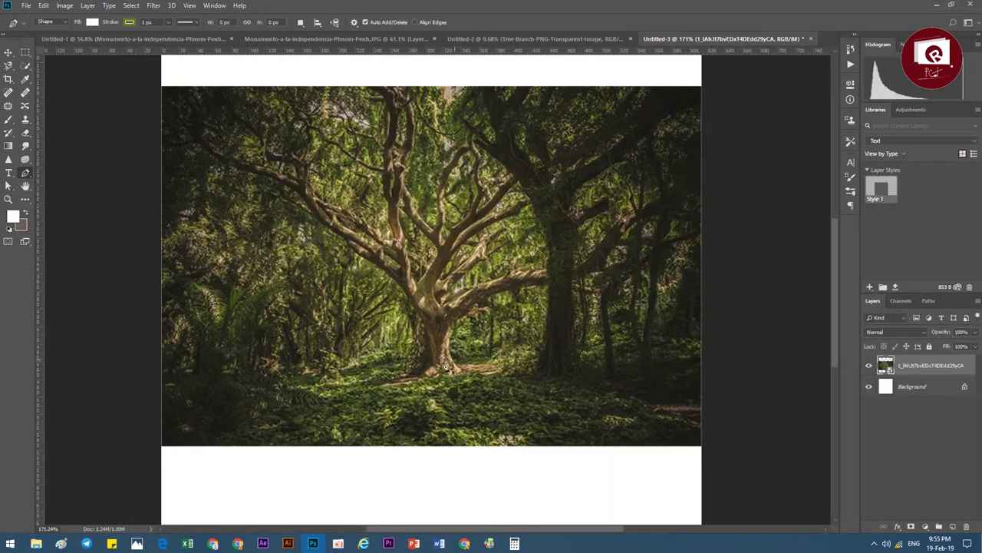
scroll(449, 367, "up", 2)
mouse_move(419, 381)
left_mouse_down()
mouse_move(424, 338)
mouse_move(368, 253)
mouse_move(461, 146)
mouse_move(468, 376)
mouse_move(423, 382)
left_mouse_up()
left_click(467, 376)
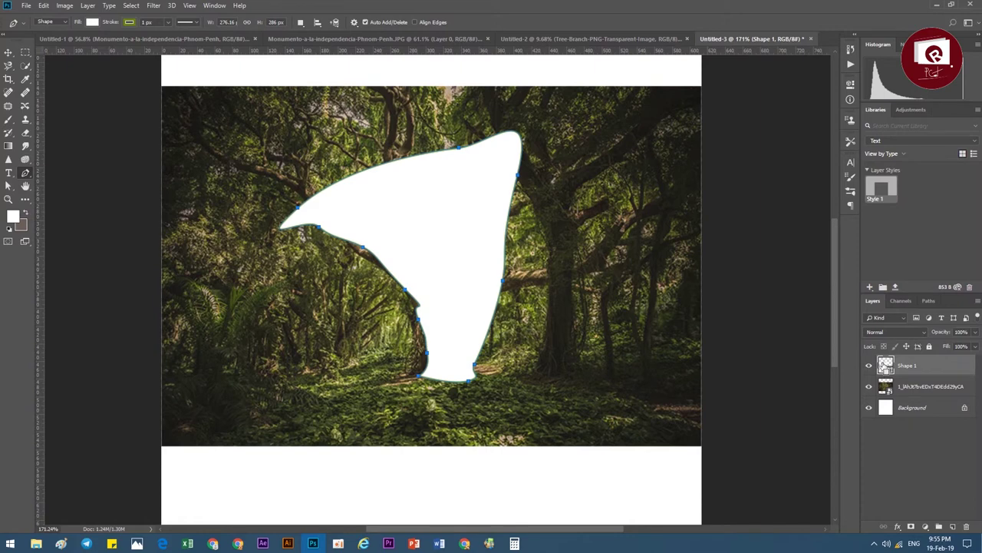
Load Shape 1's outline as a selection and copy that tree area of the photo to a new layer.
left_click(885, 366, "ctrl")
left_click(868, 365)
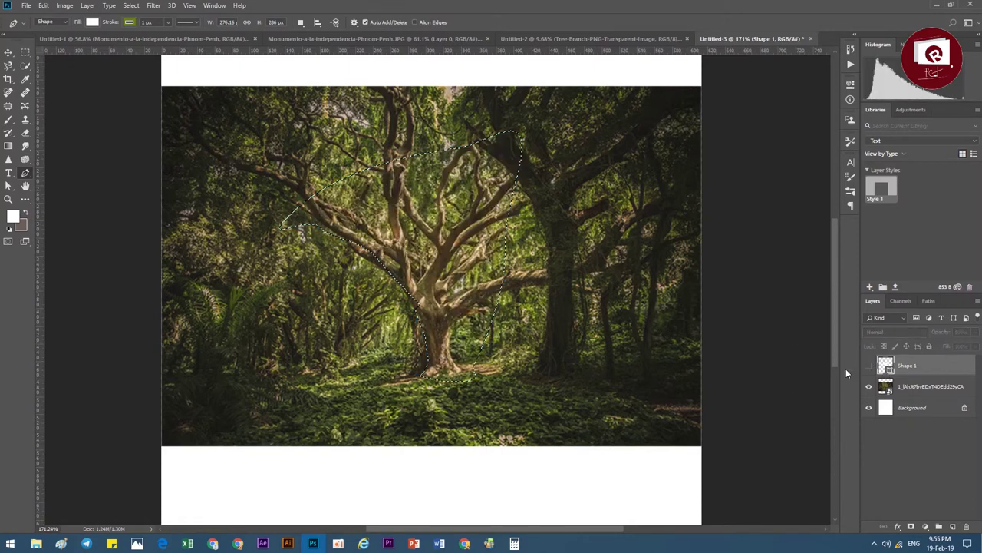
left_click(886, 388)
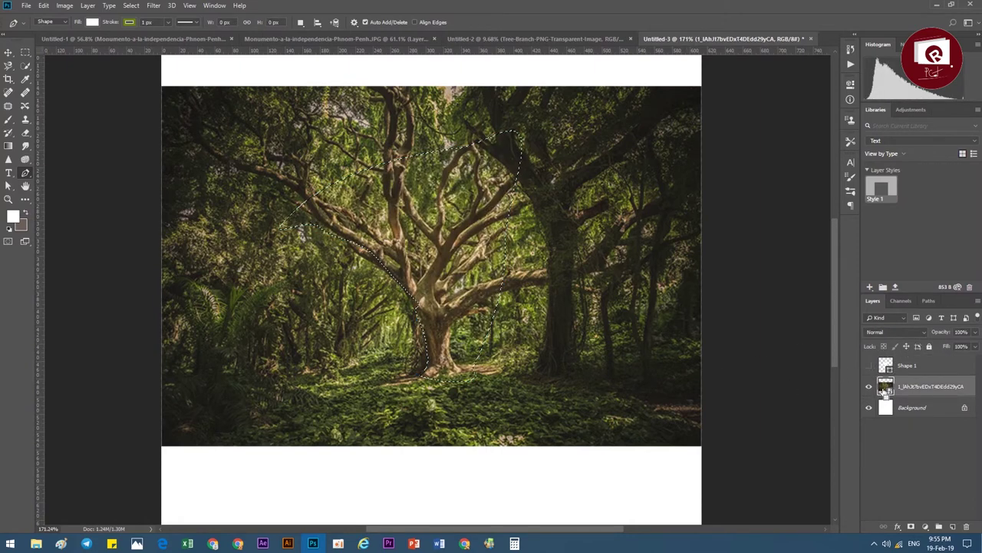
key("ctrl+j")
Nudge Layer 1's cut-out tree slightly left, then hide it and show the full forest photo.
left_click(869, 408)
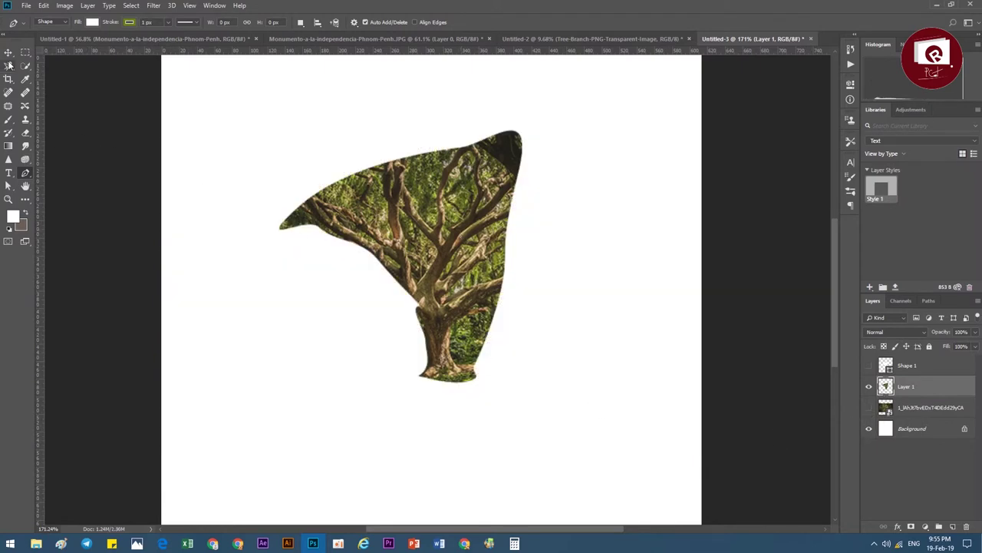
left_click(8, 52)
left_click_drag(443, 301, 423, 299)
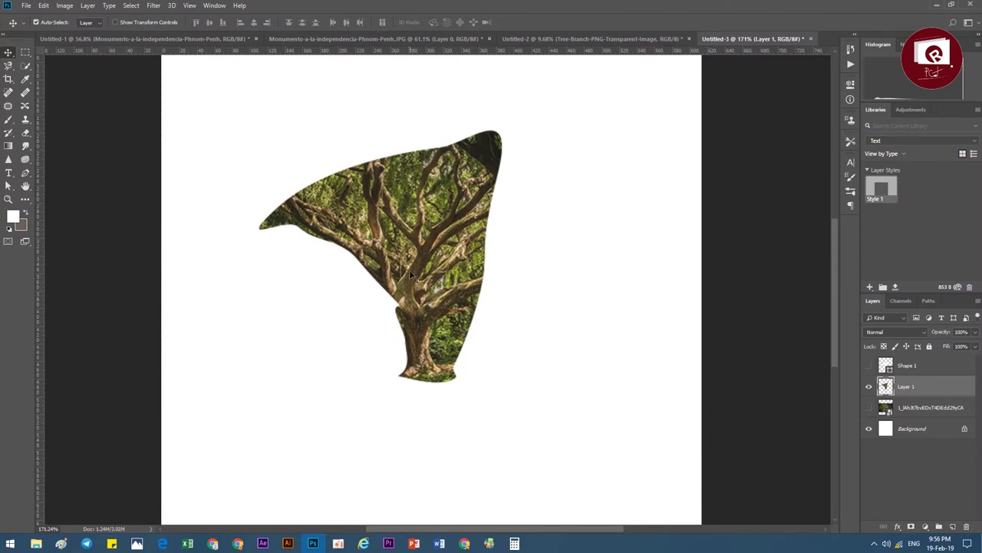
left_click(868, 386)
left_click(868, 407)
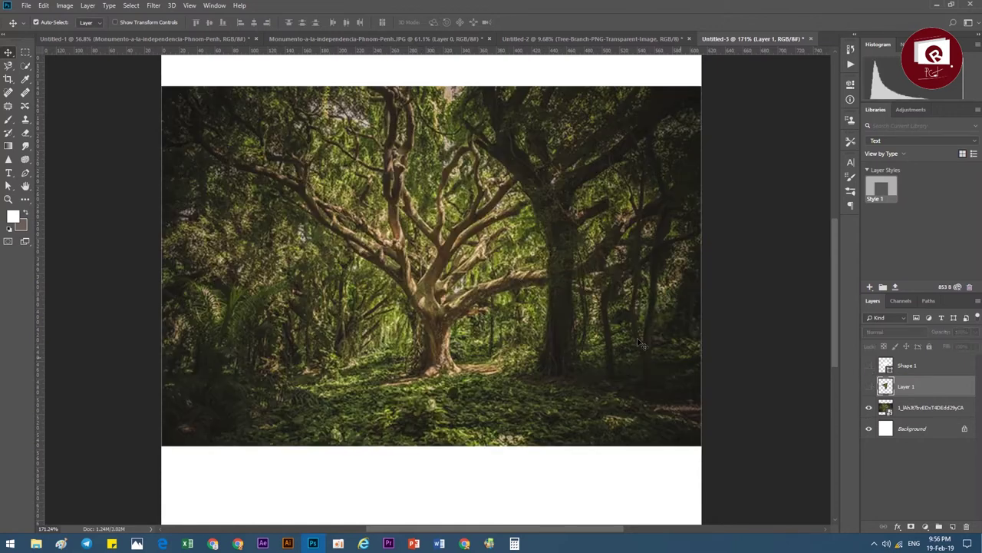
left_click(26, 173)
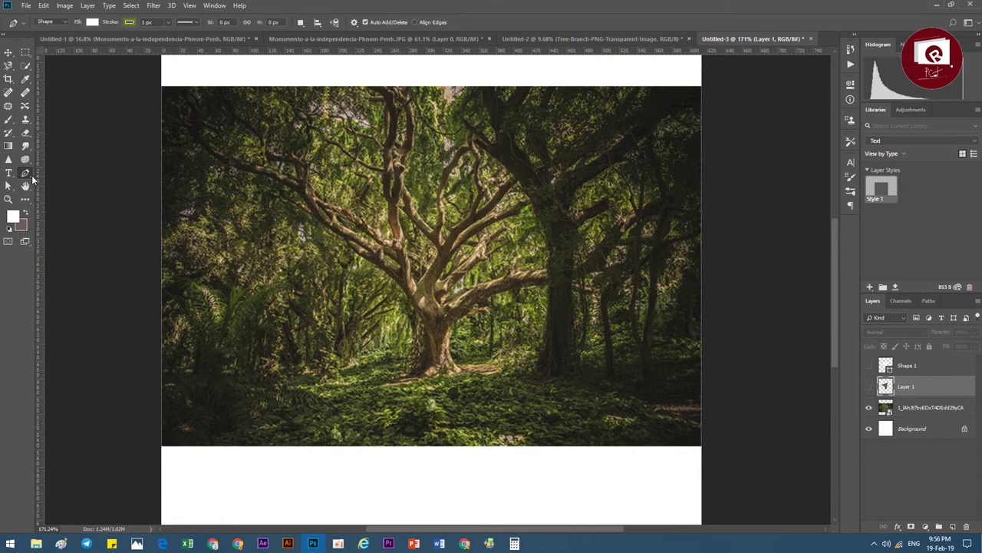
Switch the Pen Tool to Path mode and trace a closed path around the tree.
left_click(54, 21)
left_click(47, 26)
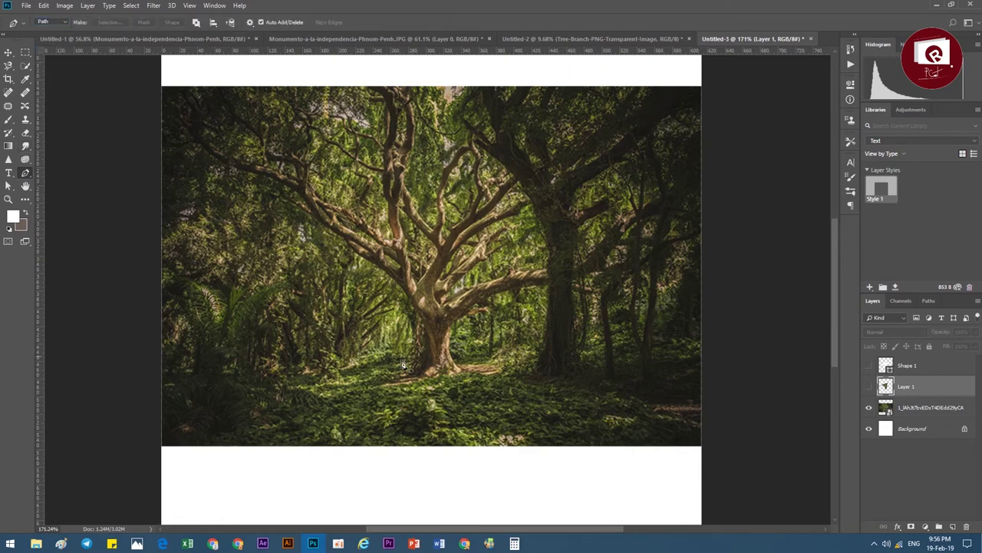
mouse_move(405, 330)
left_mouse_down()
mouse_move(424, 391)
mouse_move(407, 364)
left_mouse_up()
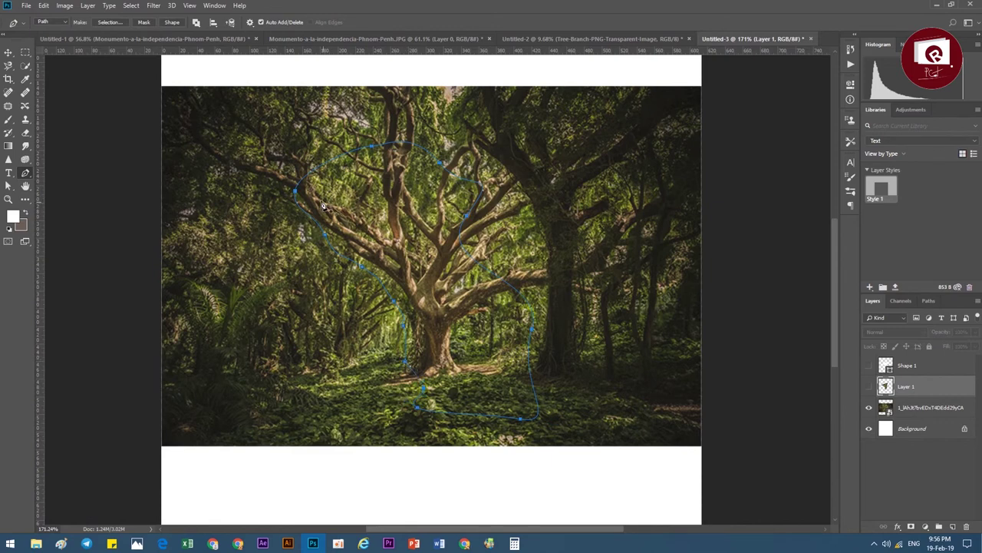
Browse the Select and Layer menus without choosing anything, then bring up the tree path's context menu.
mouse_move(132, 5)
left_click(76, 5)
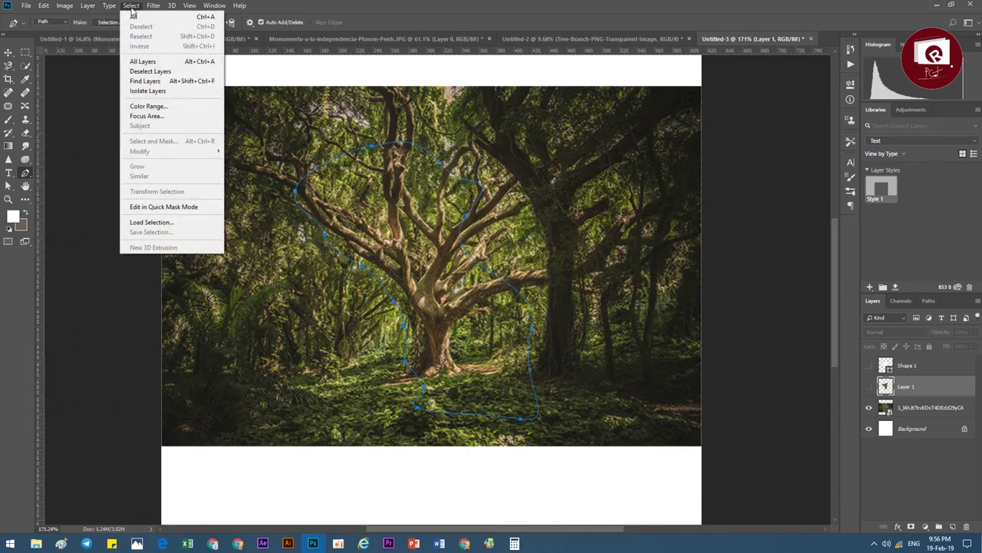
left_click(86, 5)
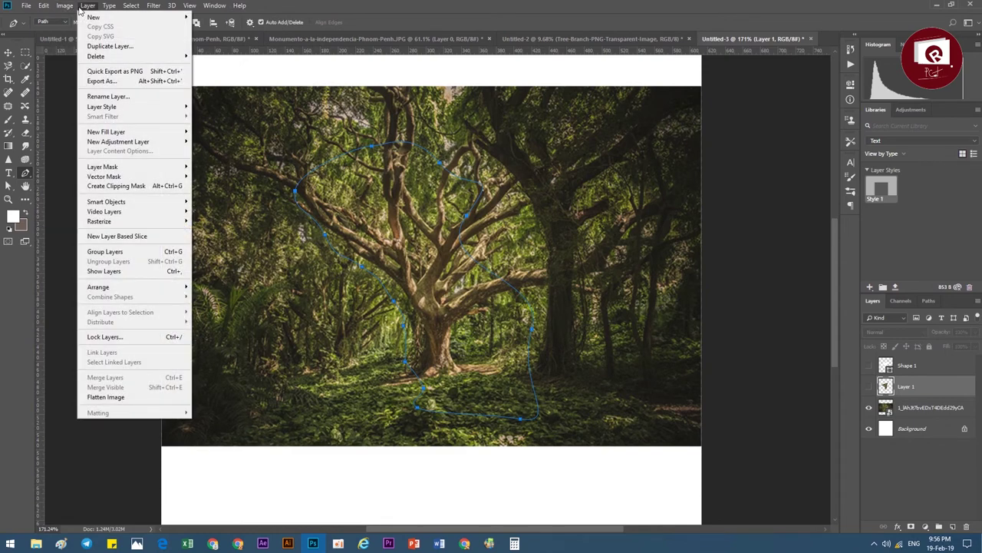
left_click(404, 13)
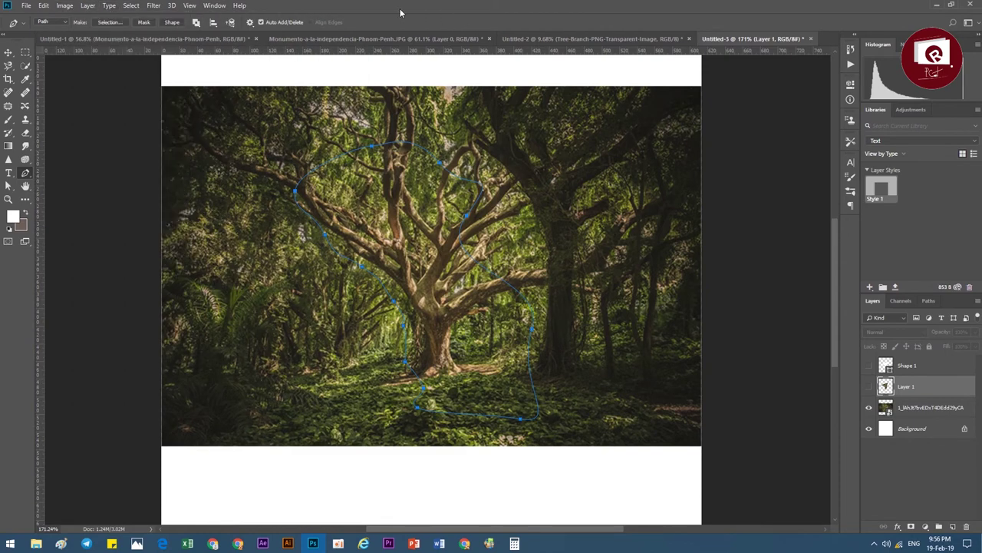
right_click(418, 237)
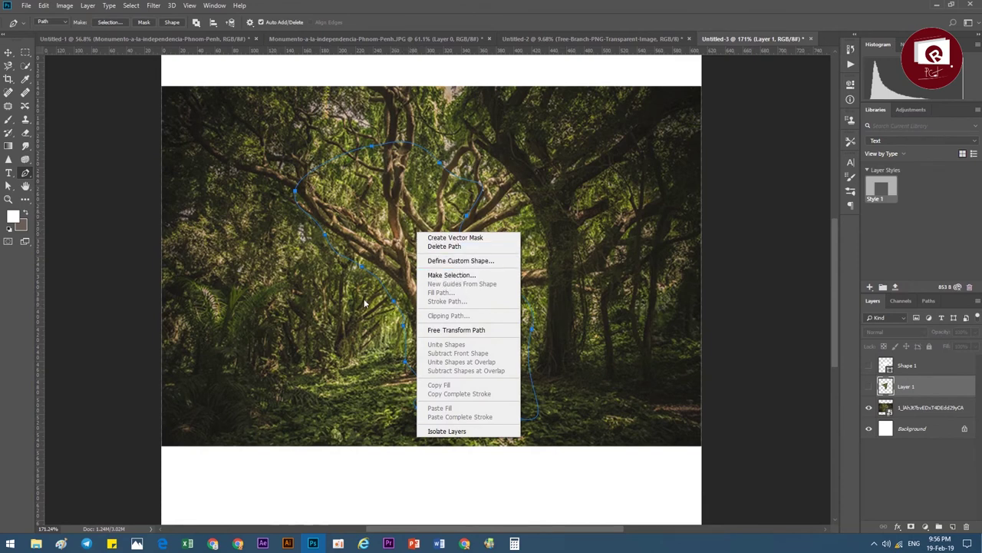
Apply Make Selection to the tree path and accept the dialog with OK.
left_click(450, 274)
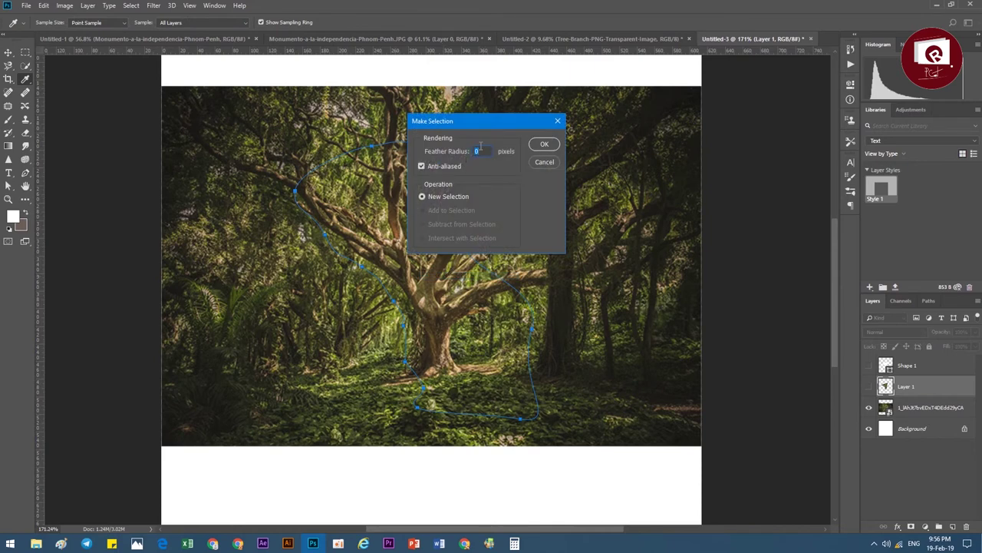
left_click(541, 145)
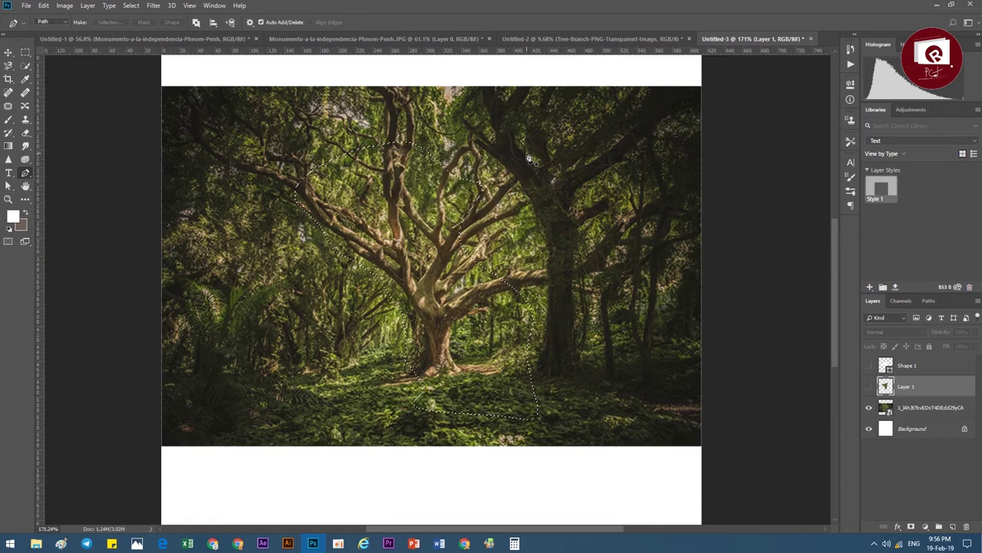
Rasterize the forest photo smart object, erase the selected tree area, then undo the erase.
left_click(904, 413)
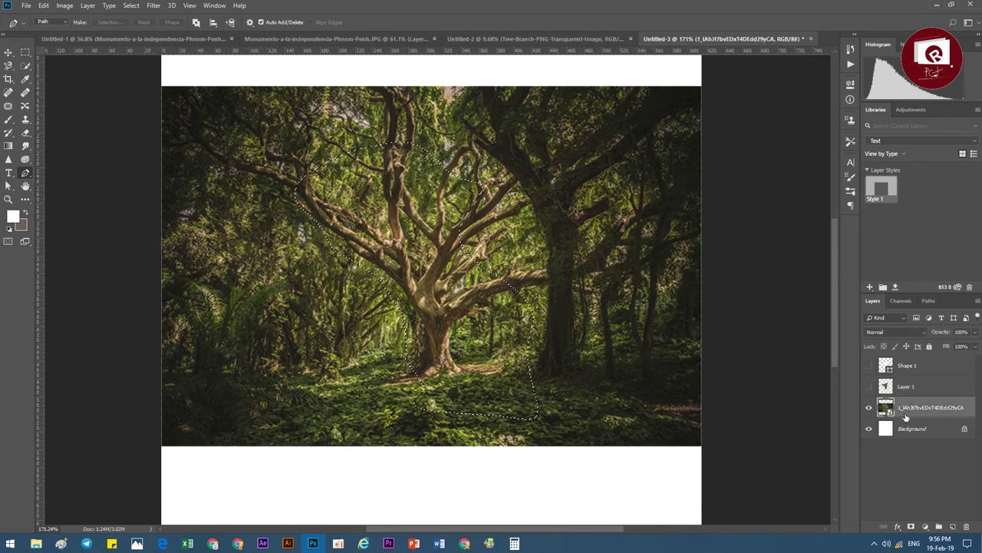
key("Delete")
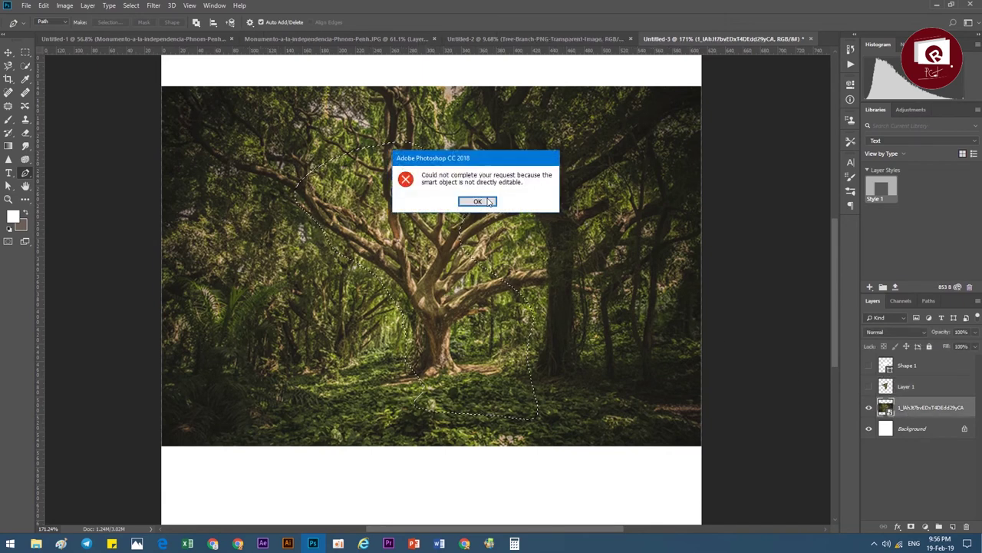
left_click(489, 201)
right_click(929, 409)
left_click(825, 281)
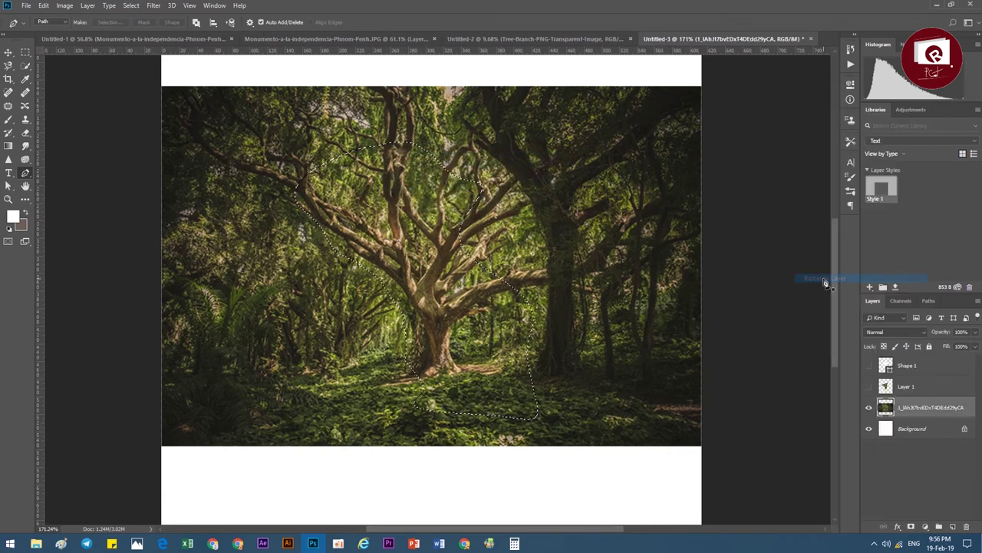
key("Delete")
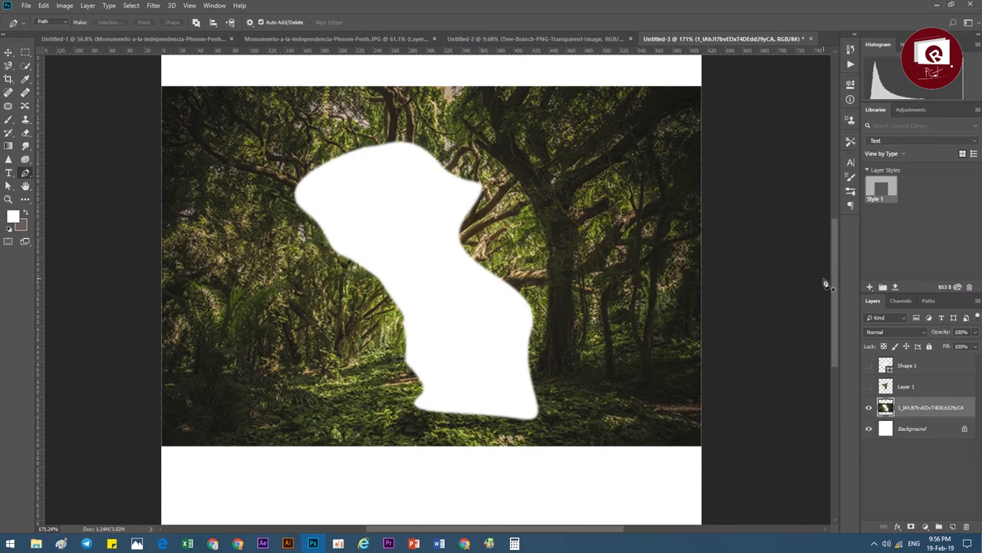
key("ctrl+z")
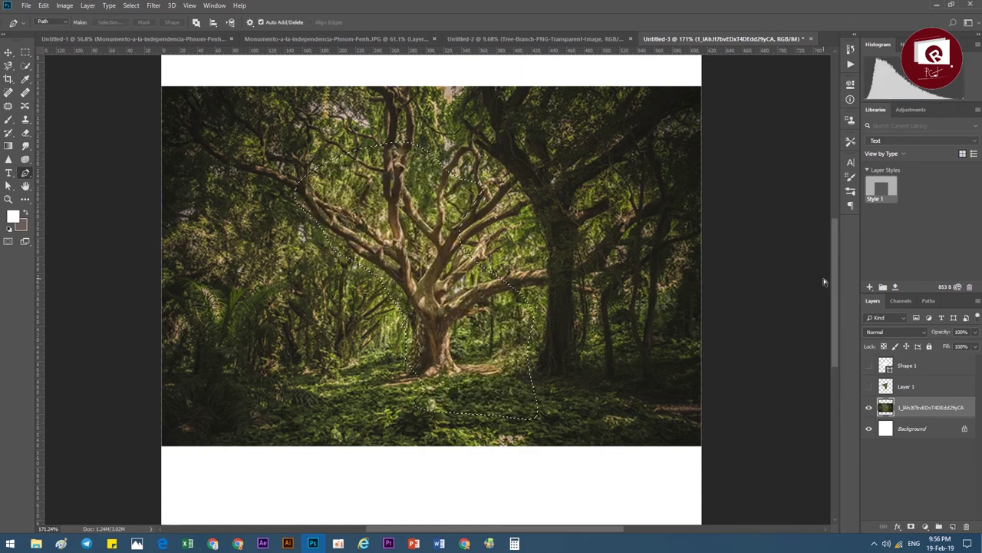